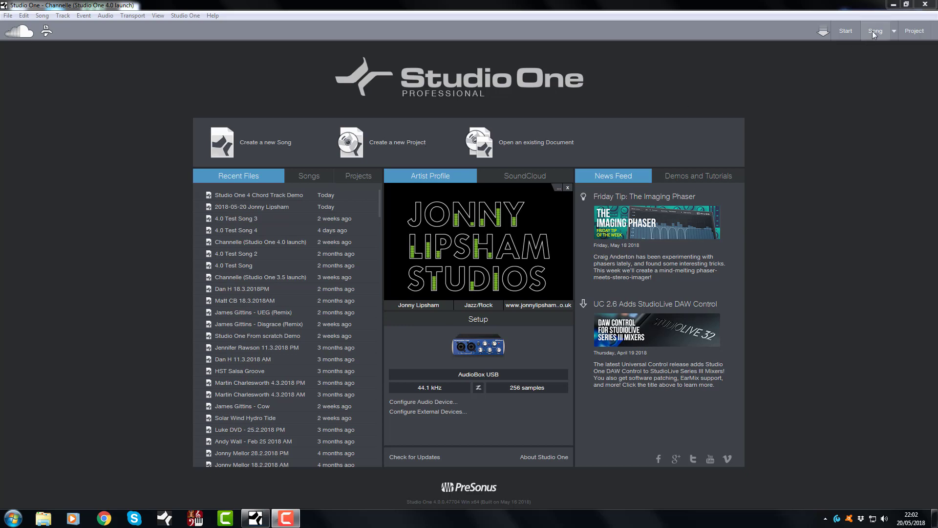
Switch to the open song "Channelle (Studio One 4.0 launch)".
left_click(894, 33)
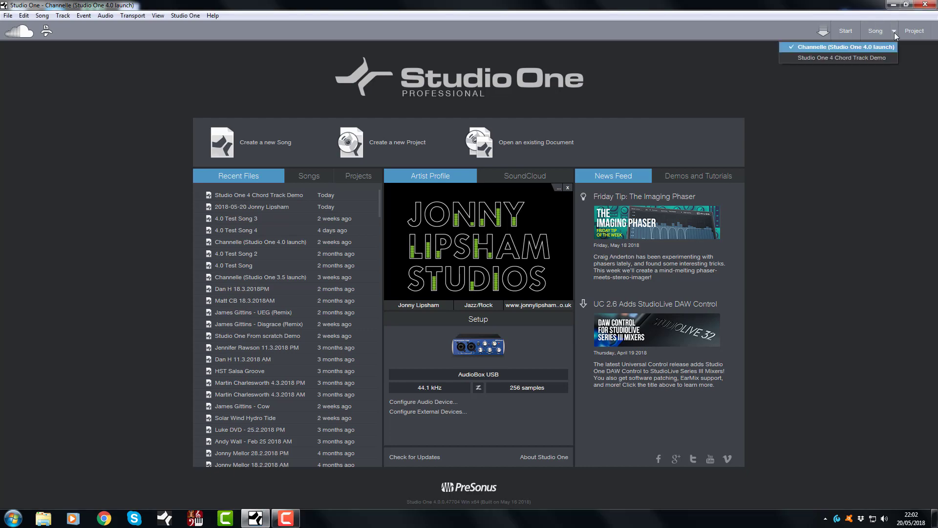
left_click(833, 48)
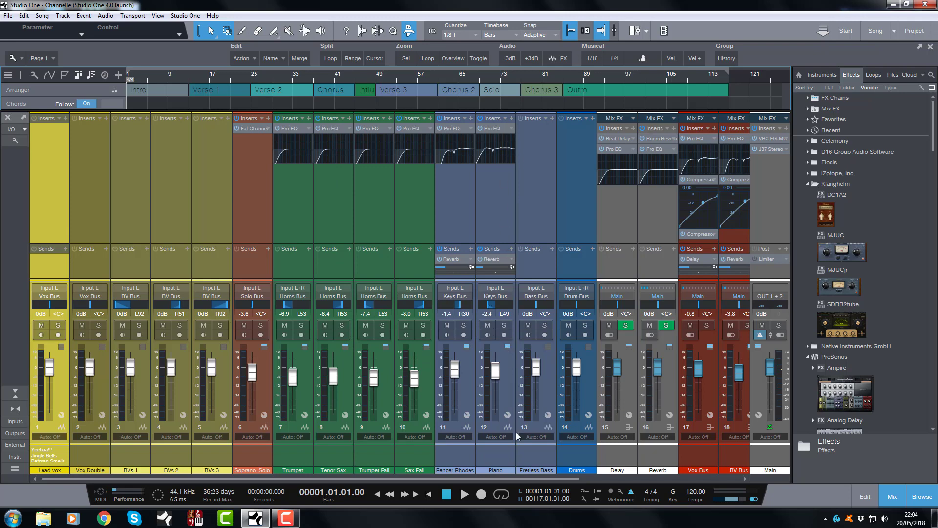
Add the Console Shaper as Mix FX on the Vox Bus and close its settings window.
left_click_drag(491, 479, 682, 470)
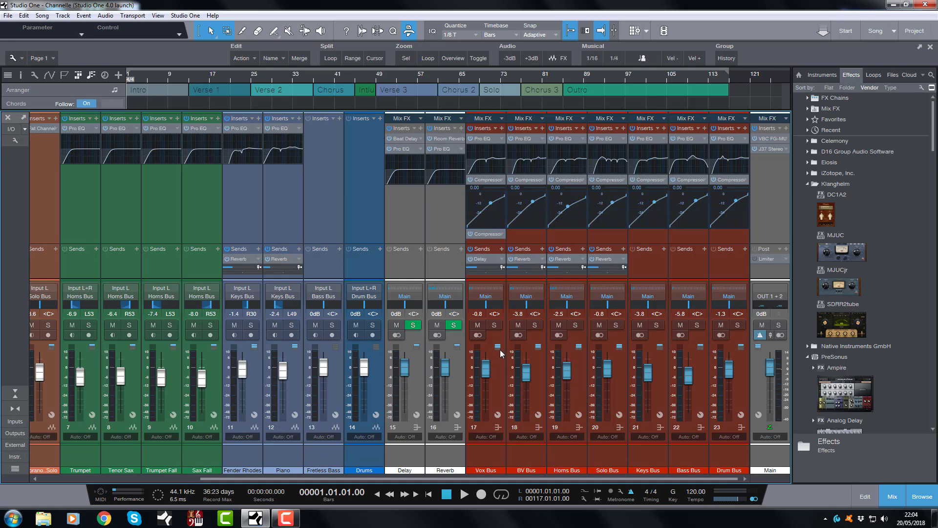
left_click(500, 118)
left_click(511, 139)
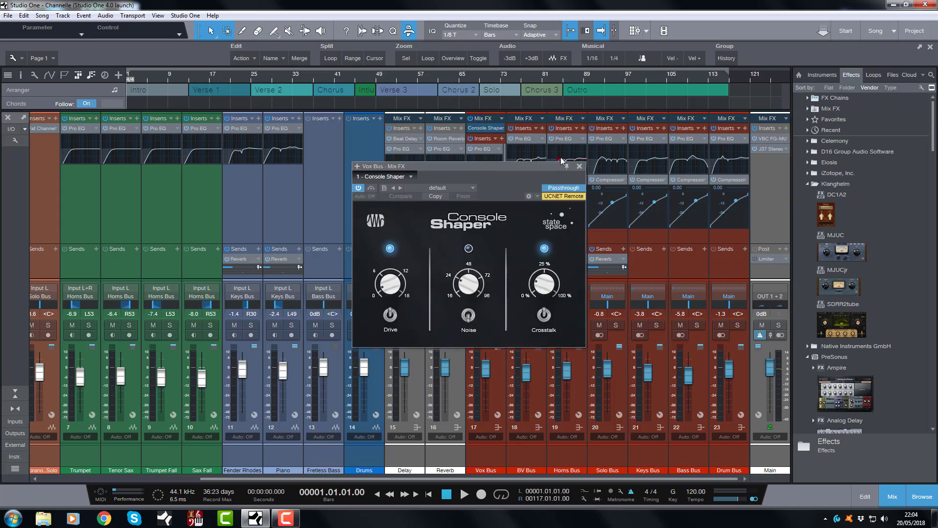
left_click(579, 165)
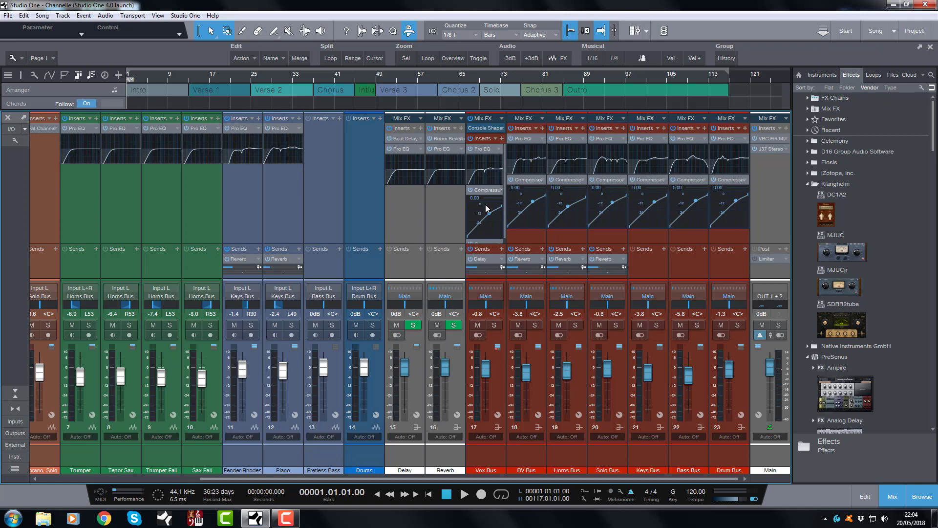
Expand the Console Shaper's controls on the Vox Bus and remove the effect from that channel.
left_click(496, 130)
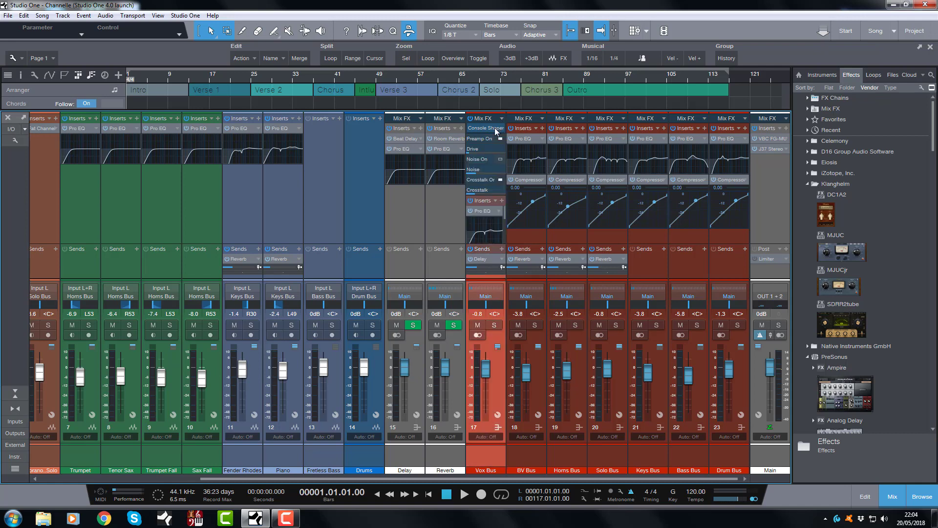
left_click(495, 128)
right_click(492, 126)
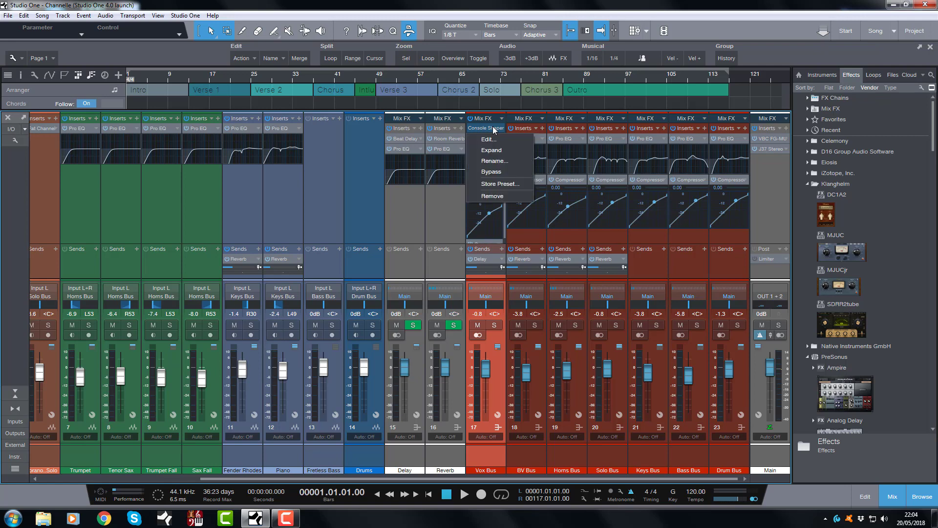
left_click(493, 196)
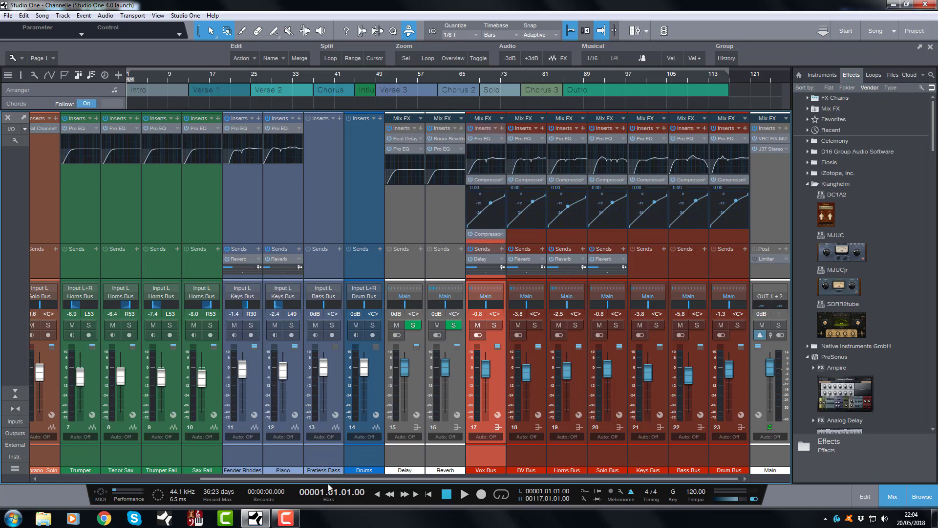
Examine the console's grouping and visibility options, including the channel notes setting.
left_click_drag(337, 478, 154, 464)
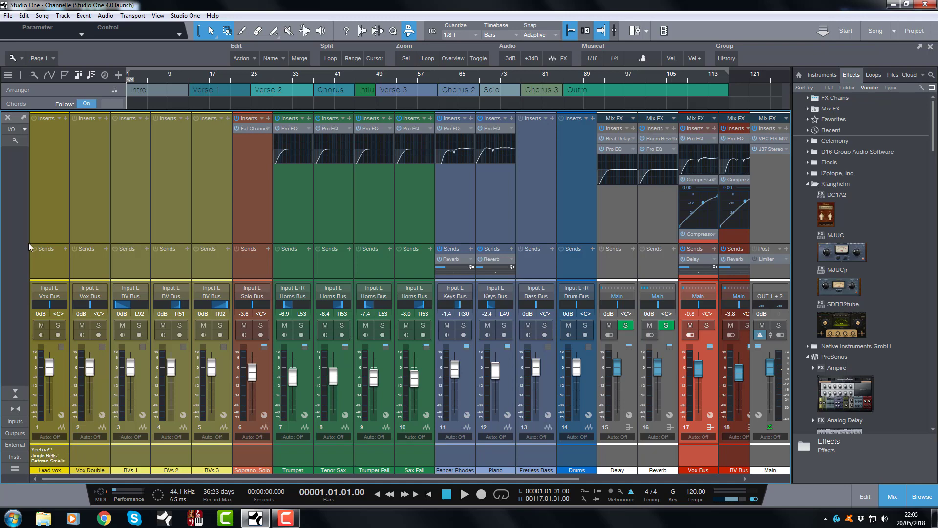
left_click(15, 140)
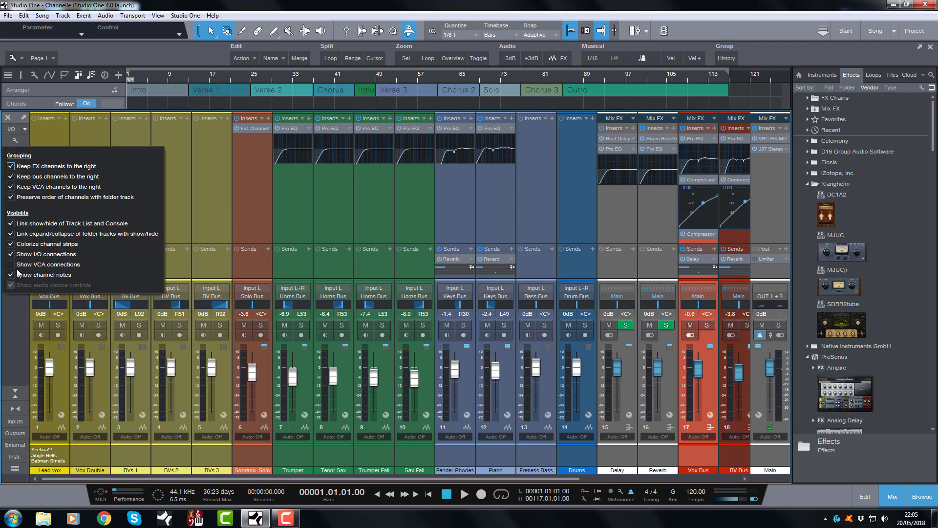
left_click(203, 188)
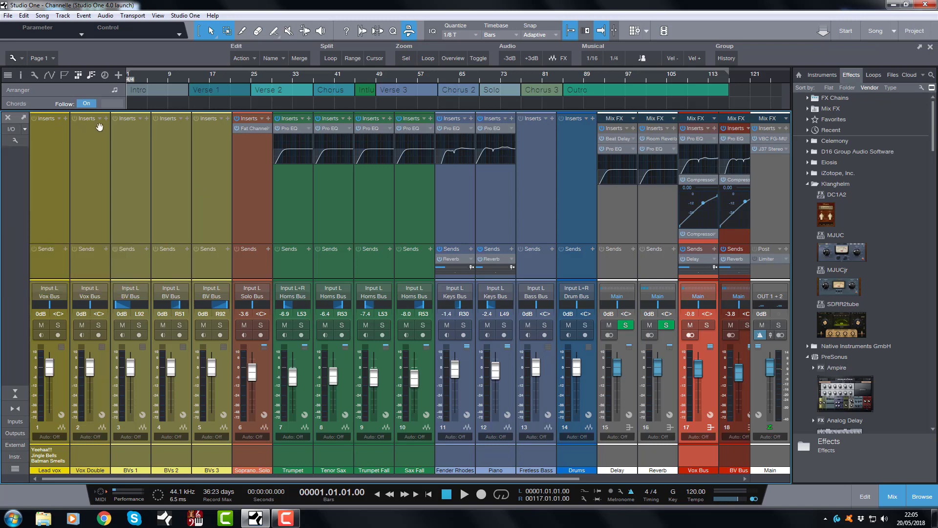
Examine the arrangement's track options, including the track notes setting, and return to the console.
key("F3")
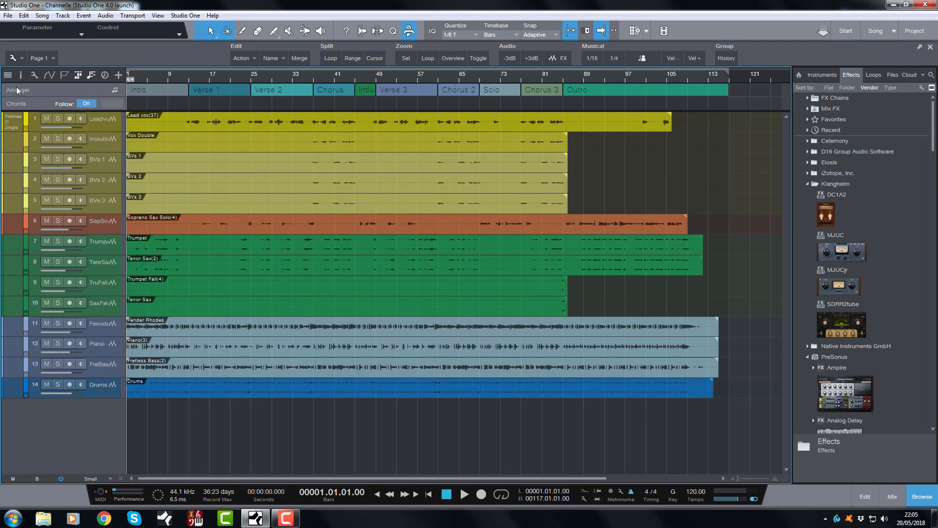
left_click(37, 76)
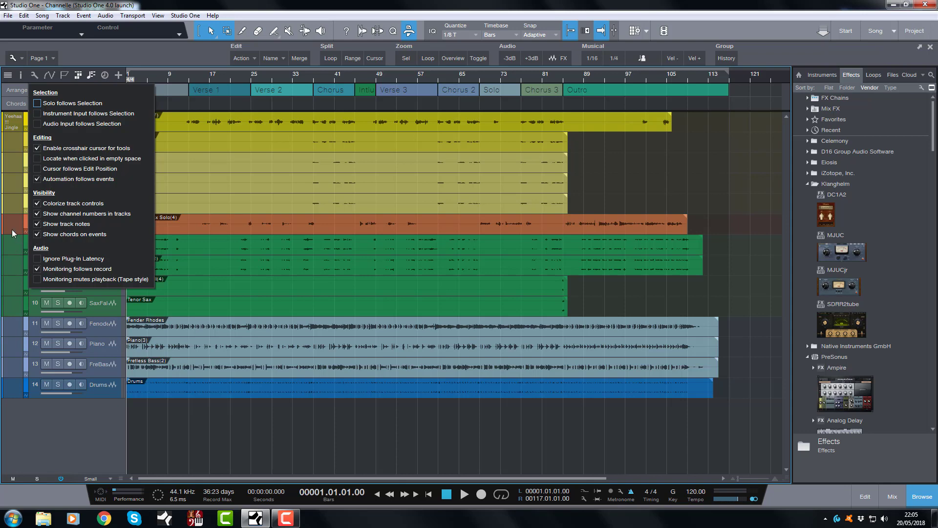
left_click(13, 424)
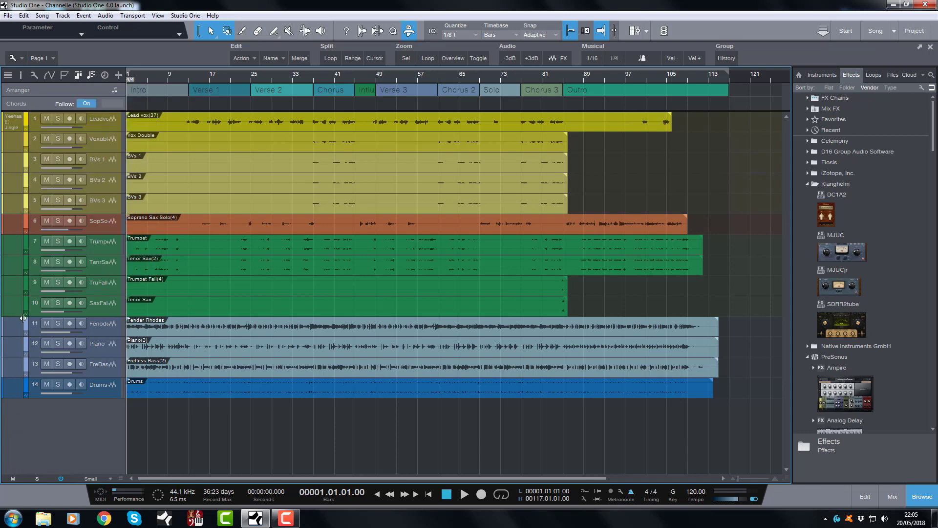
key("F3")
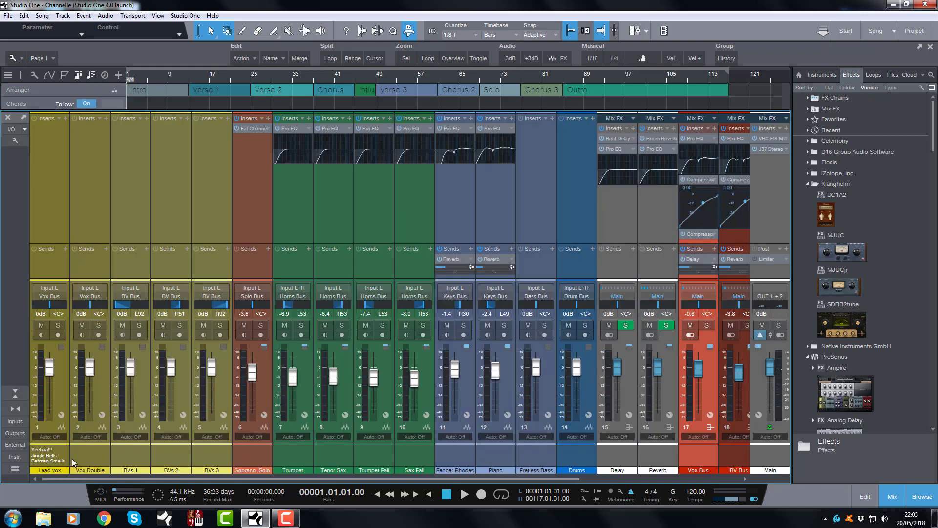
Close the console and switch to the open song "Studio One 4 Chord Track Demo".
key("F3")
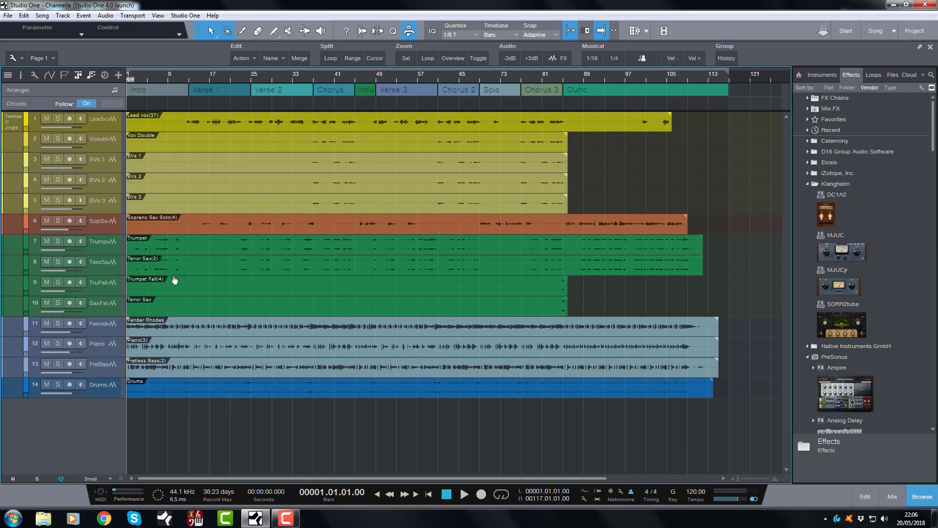
left_click(893, 33)
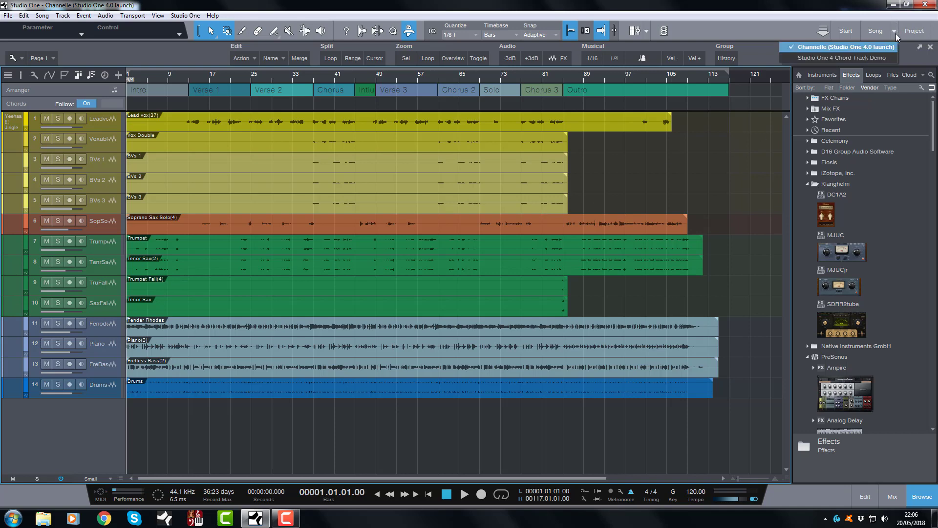
left_click(846, 58)
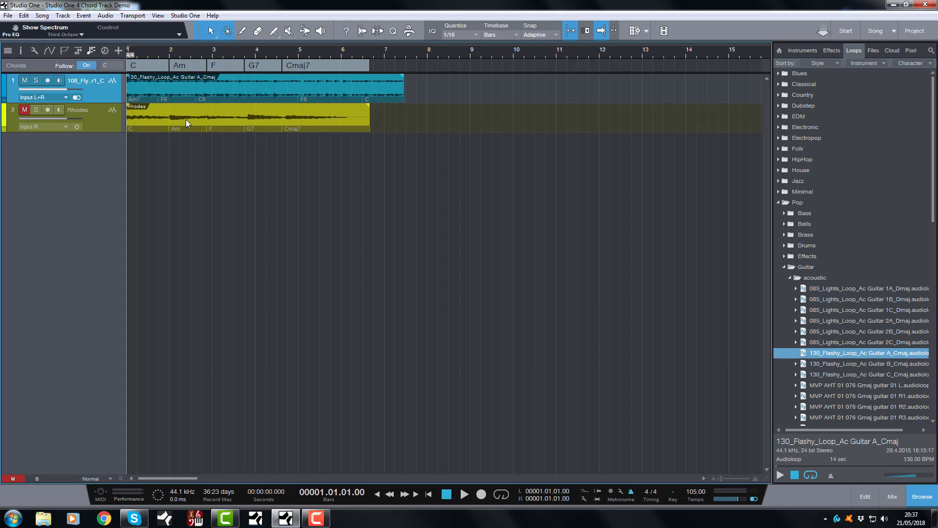
Unmute the Rhodes track and mute the guitar loop track.
left_click(25, 110)
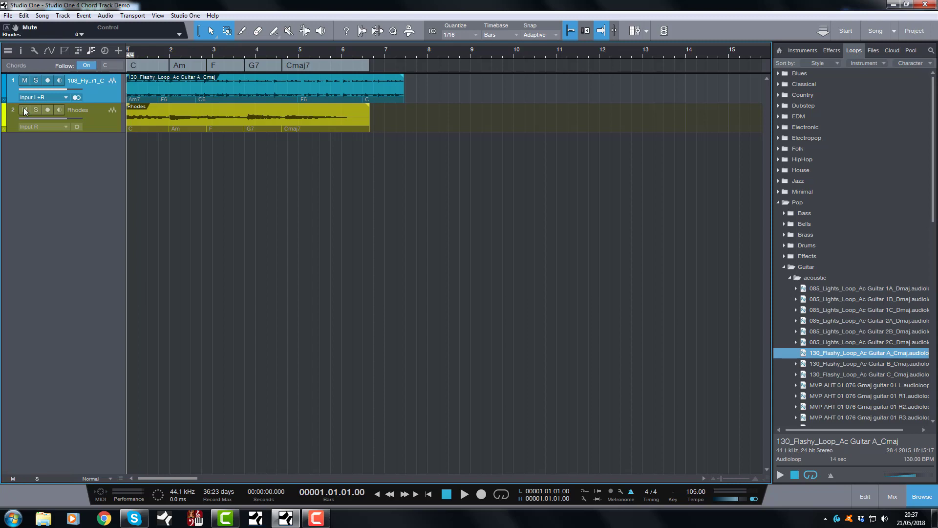
left_click(25, 81)
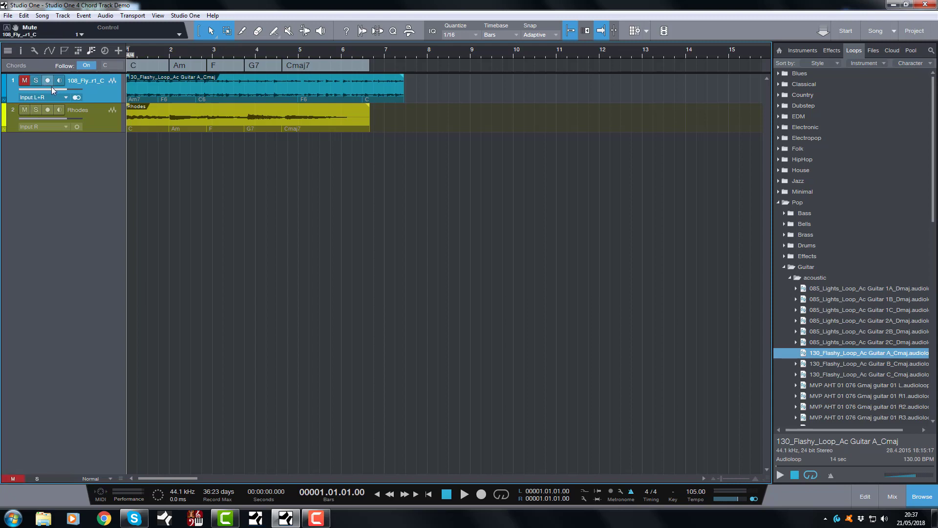
Examine the commands available for the Rhodes audio event, including Detect Chords, without applying any.
right_click(198, 121)
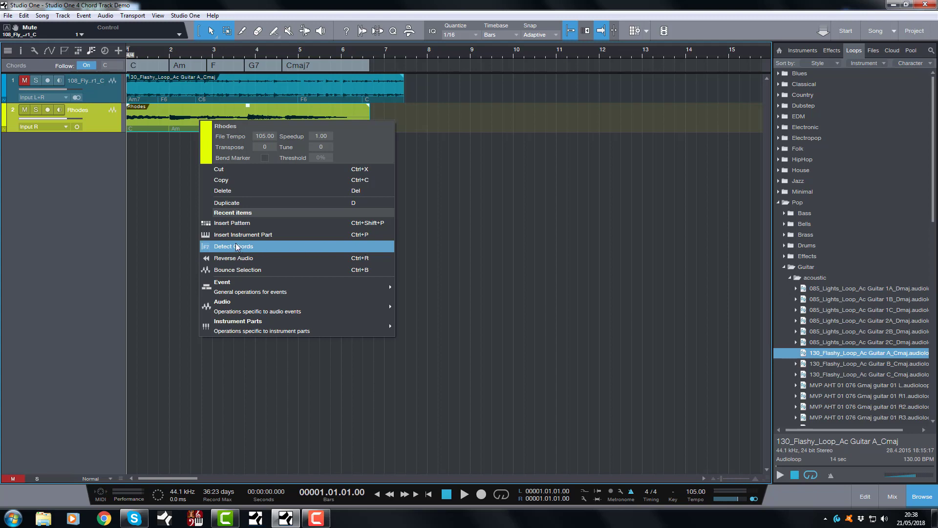
left_click(158, 202)
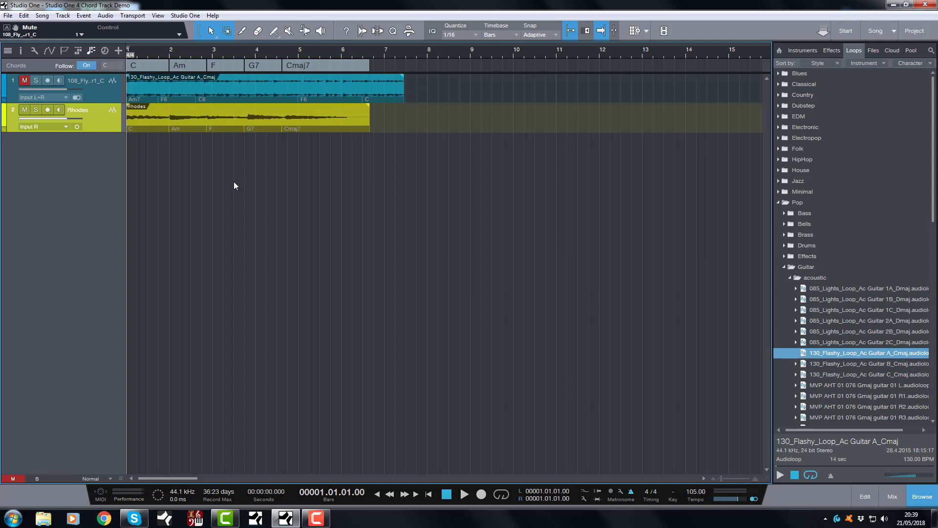
right_click(181, 129)
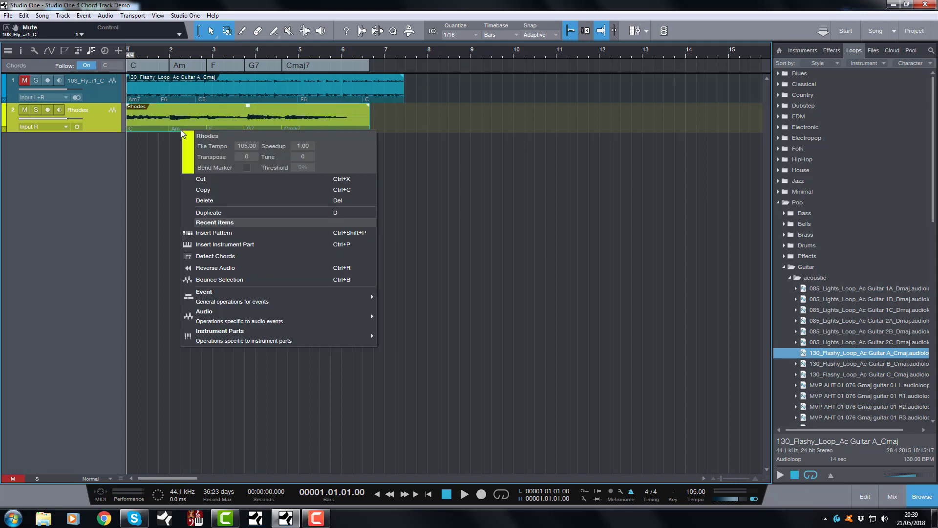
left_click(152, 170)
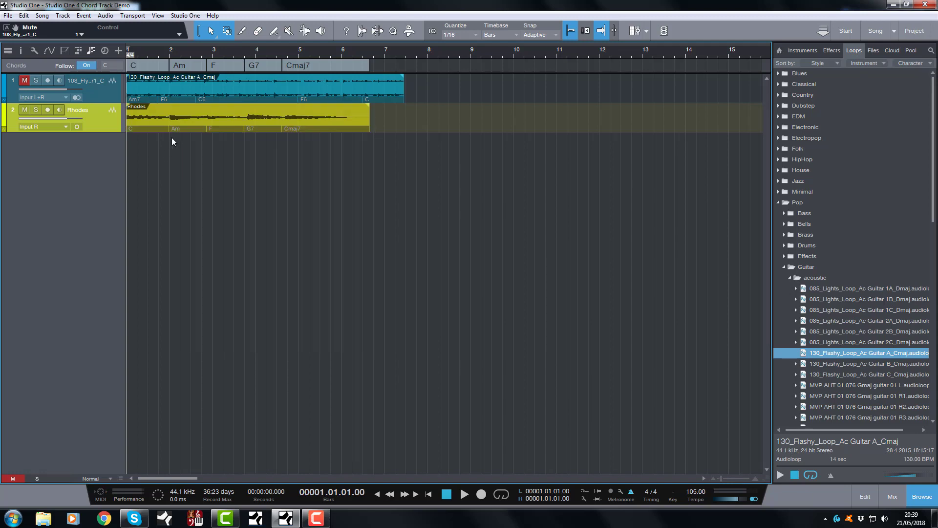
Open the Rhodes event in the audio editor, listen to it against its chords, and dismiss the chat notification.
double_click(193, 120)
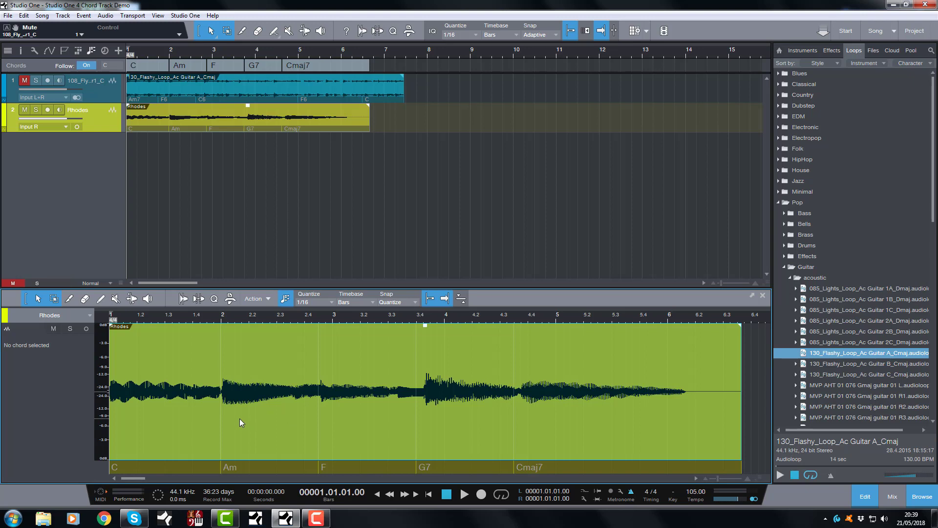
key("space")
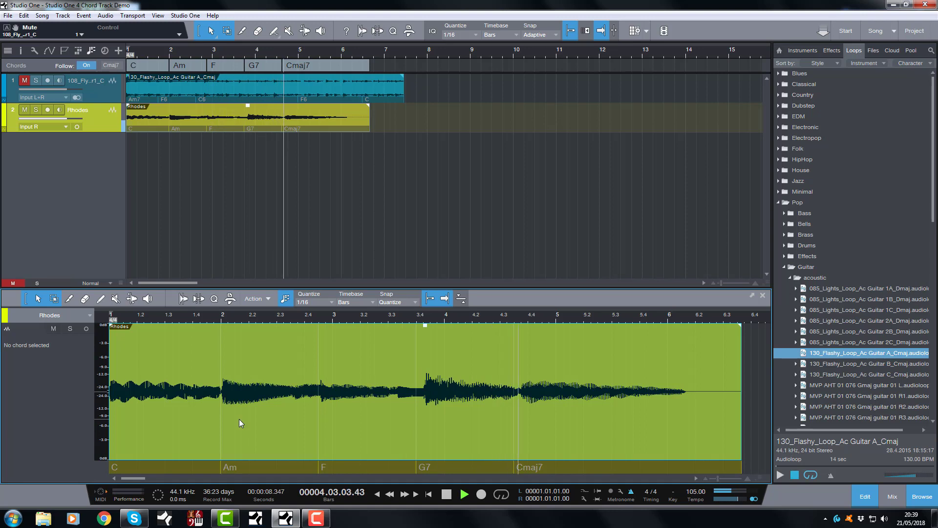
key("space")
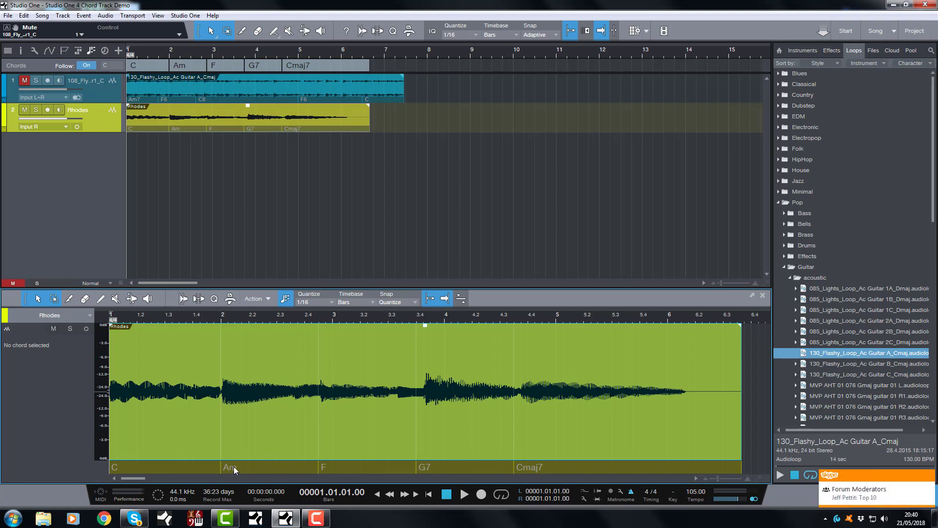
left_click(929, 478)
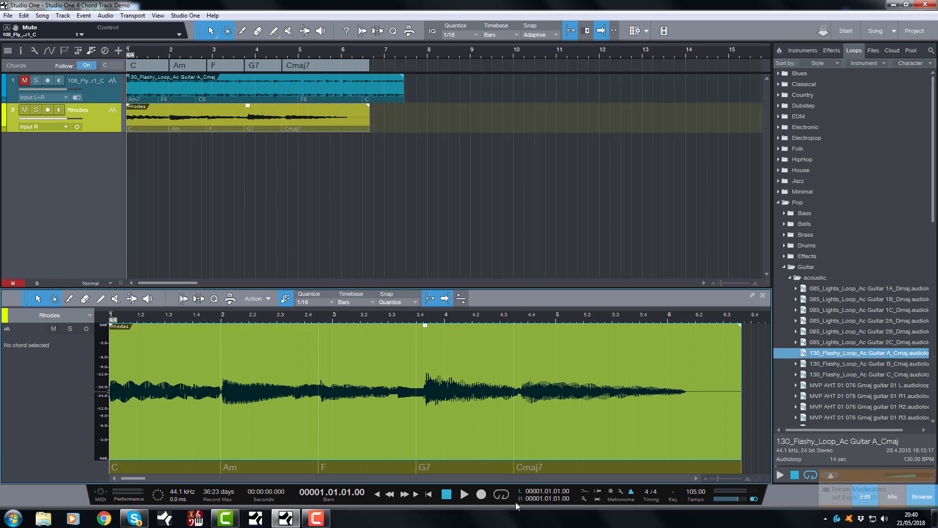
Change the Am chord at bar 2 of the Rhodes event to Em.
right_click(236, 467)
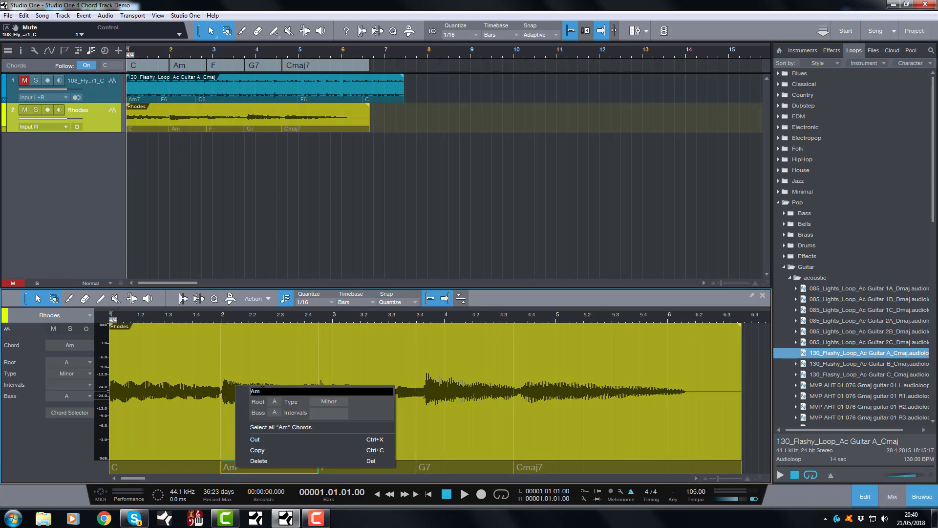
left_click(244, 393)
key("Return")
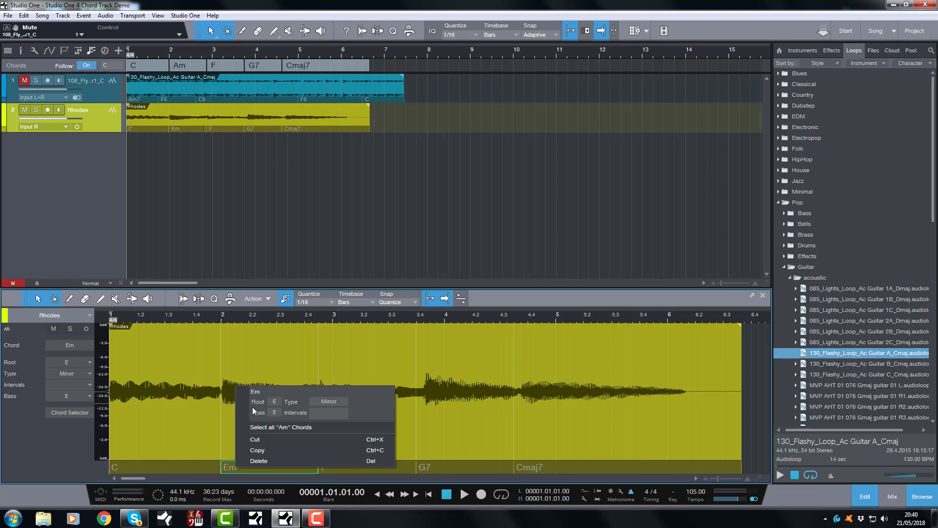
left_click(335, 478)
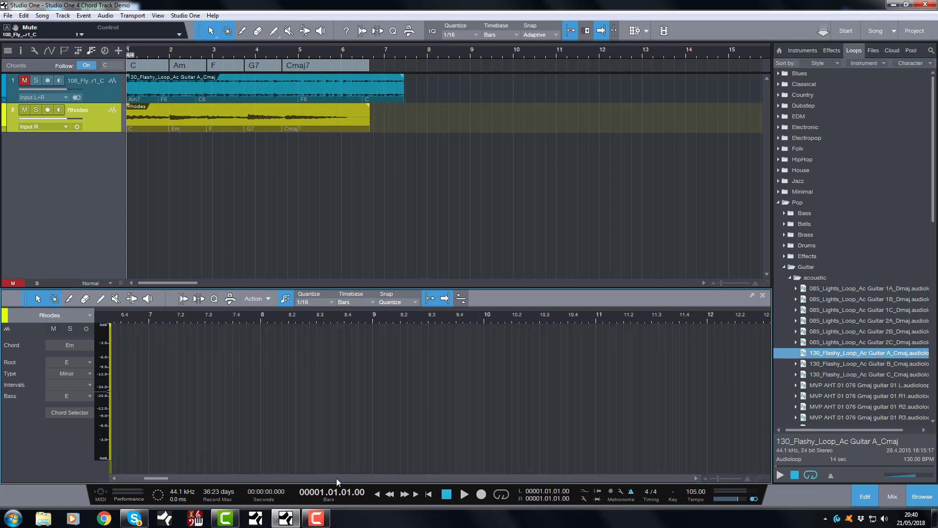
left_click_drag(154, 476, 87, 467)
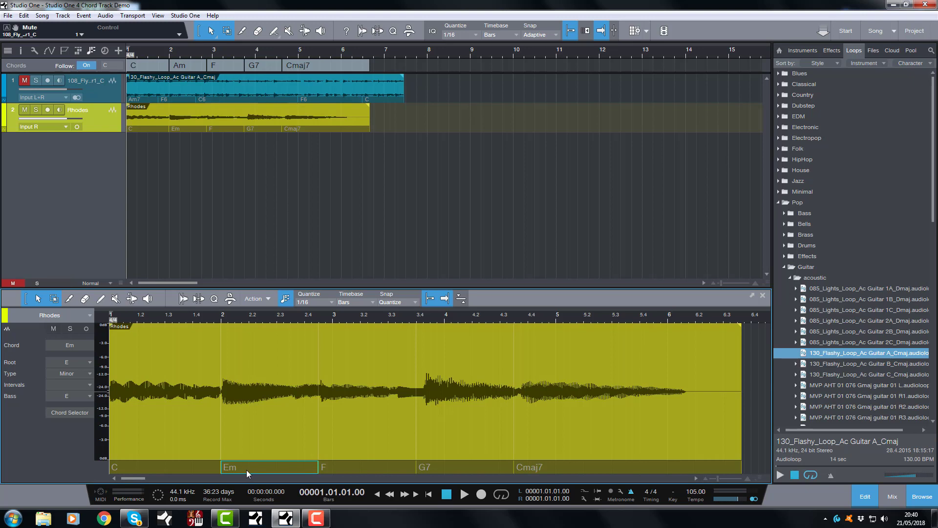
Undo the chord change on the Rhodes event and close the audio editor.
key("ctrl+z")
left_click(763, 295)
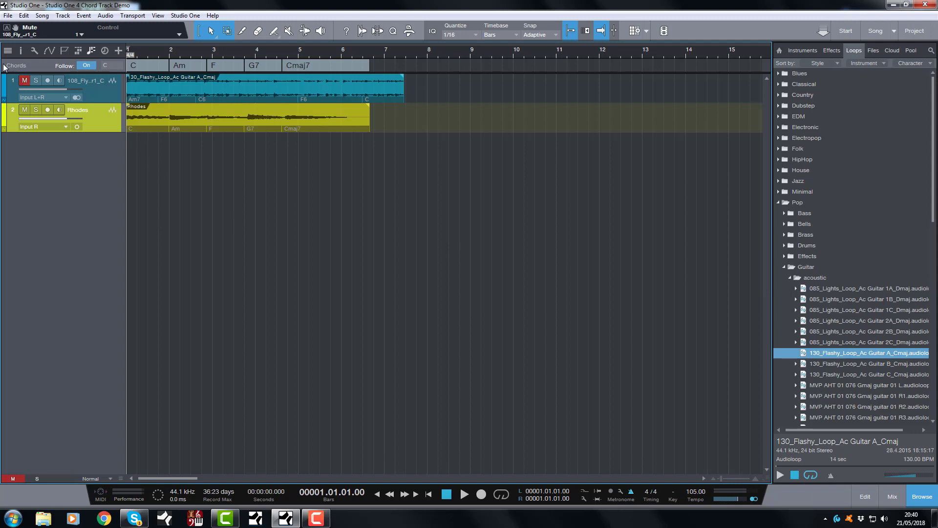
Create a new empty song and add one mono audio track named Rhodes.
left_click(8, 16)
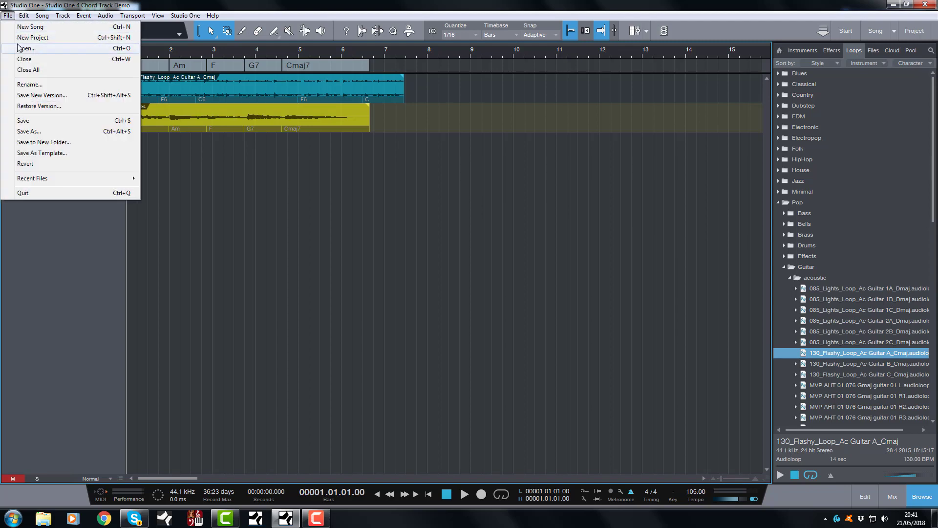
left_click(29, 27)
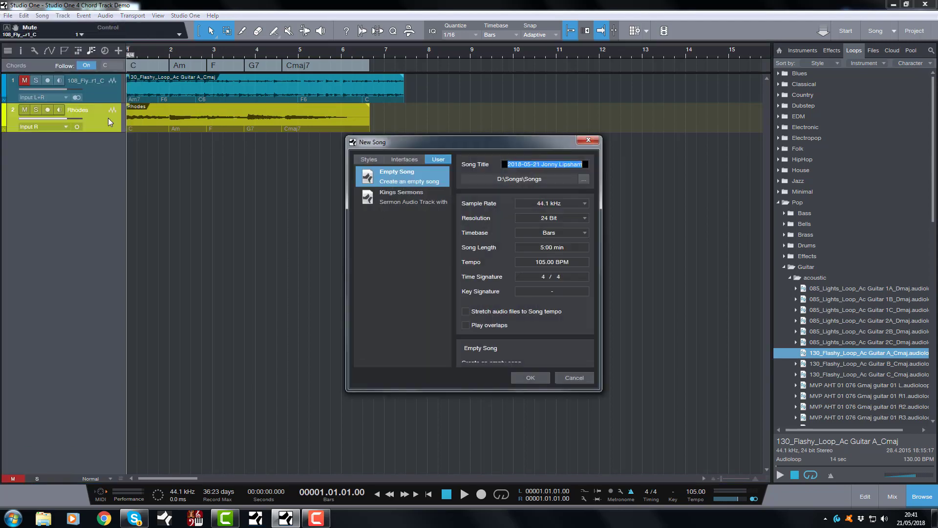
left_click(530, 378)
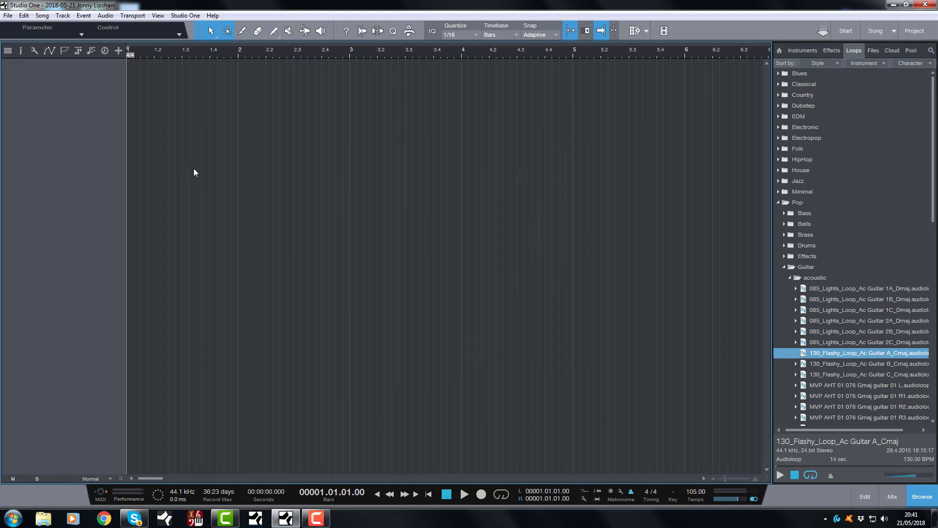
key("t")
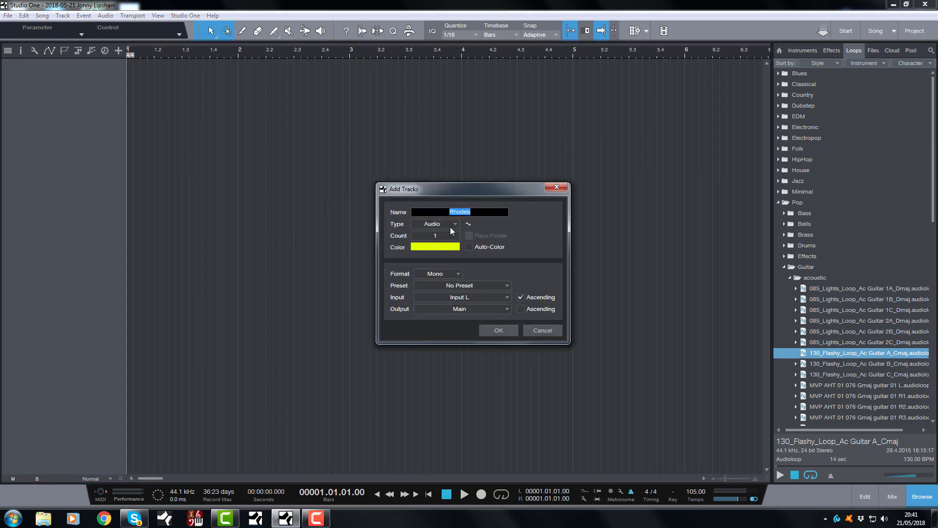
left_click(495, 330)
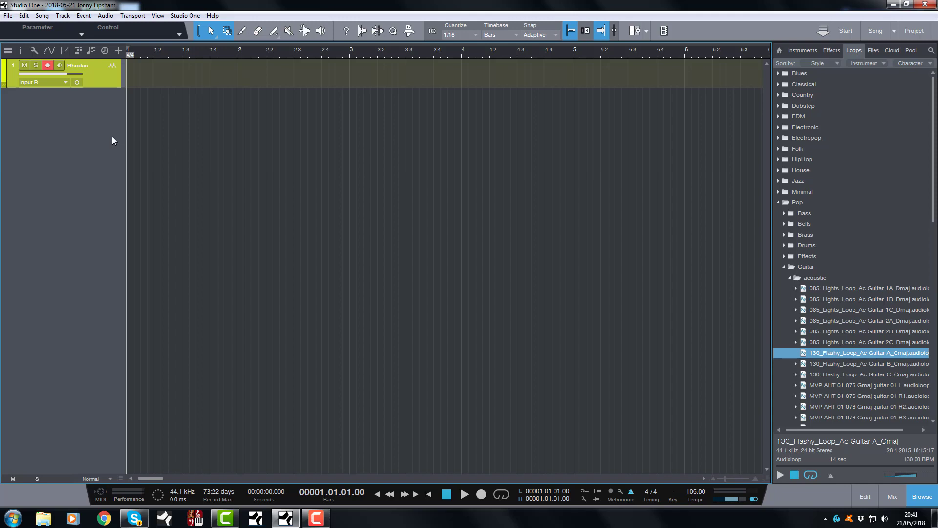
Record a performance on the Rhodes track and remove its leading silence so the playing starts at bar 1, checking by playback.
key("KP_Multiply")
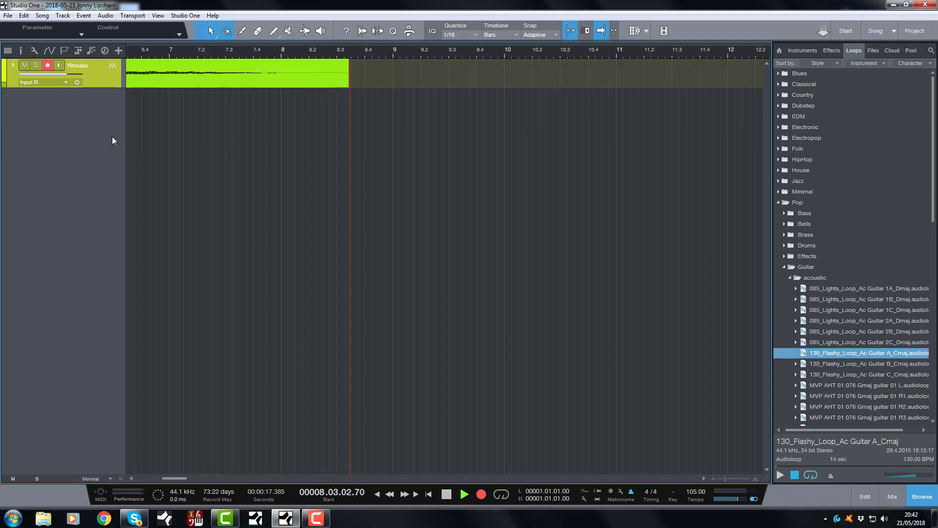
key("space")
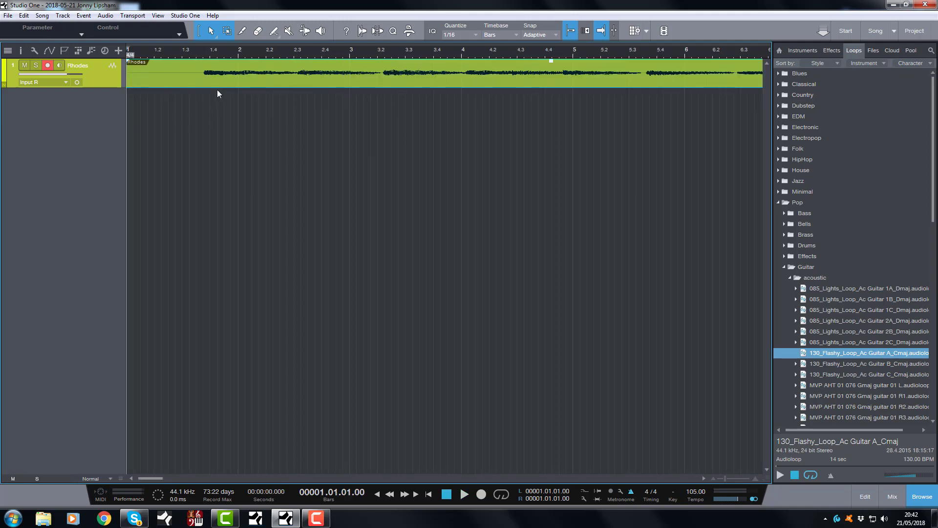
left_click_drag(125, 76, 148, 80)
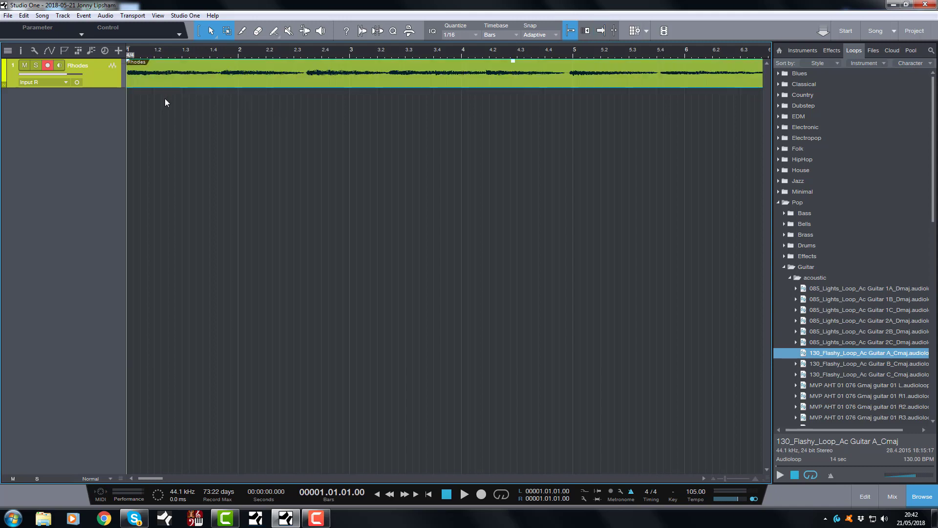
key("space")
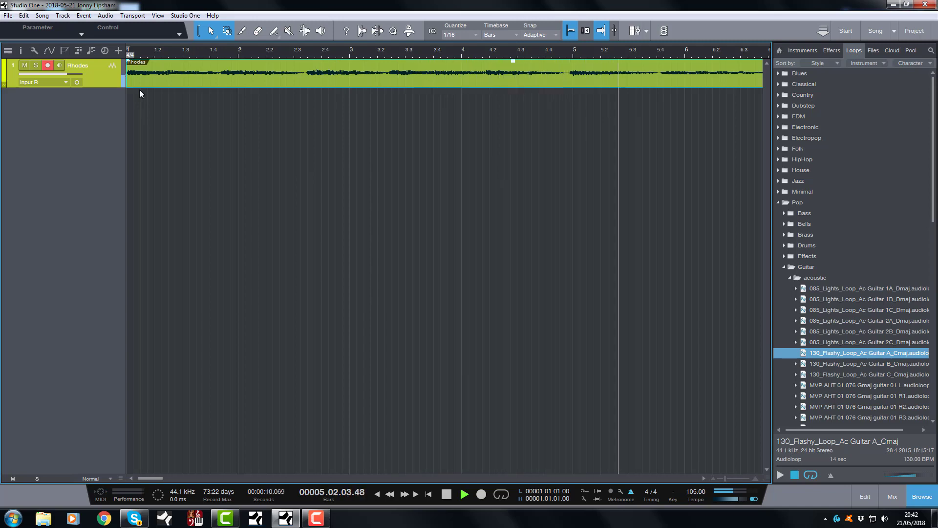
key("space")
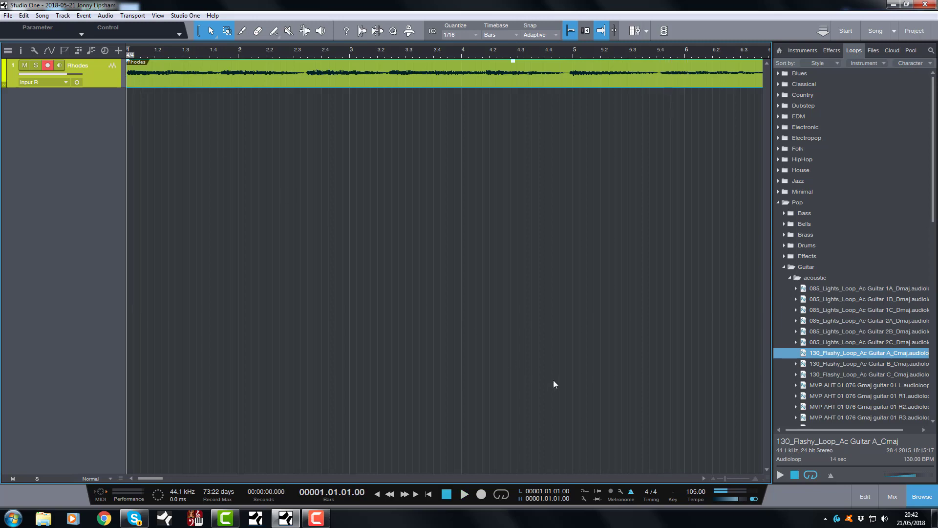
Set the song tempo to 133 BPM to fit the Rhodes recording and play it back as a check.
scroll(693, 491, "up", 8)
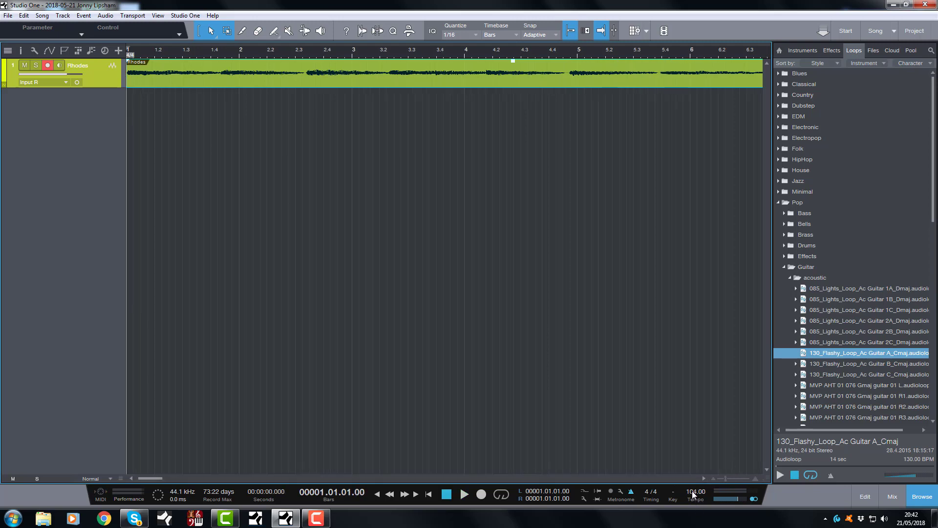
scroll(690, 489, "up", 20)
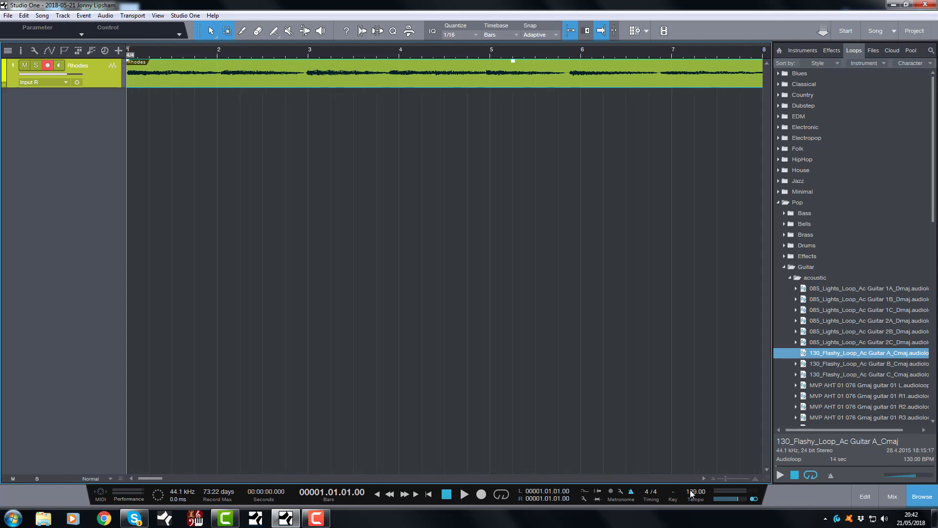
scroll(690, 490, "down", 1)
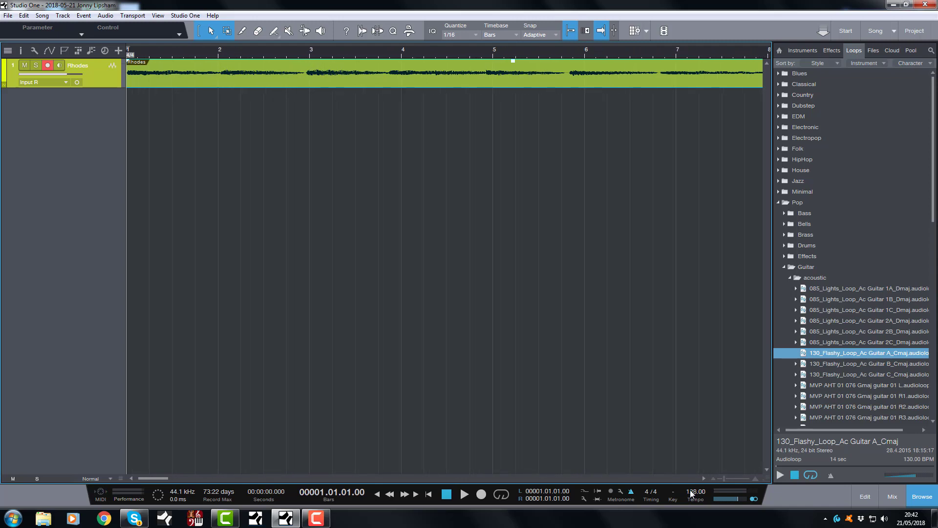
scroll(693, 494, "up", 5)
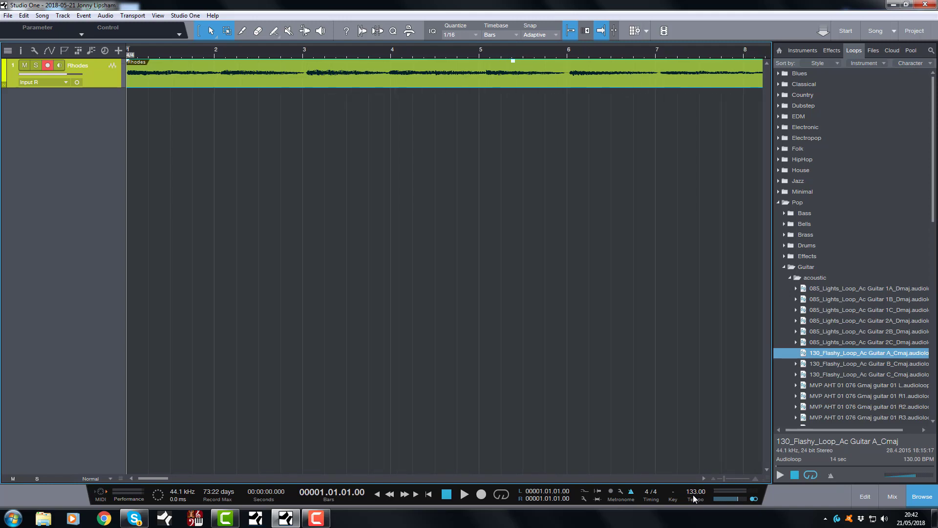
key("space")
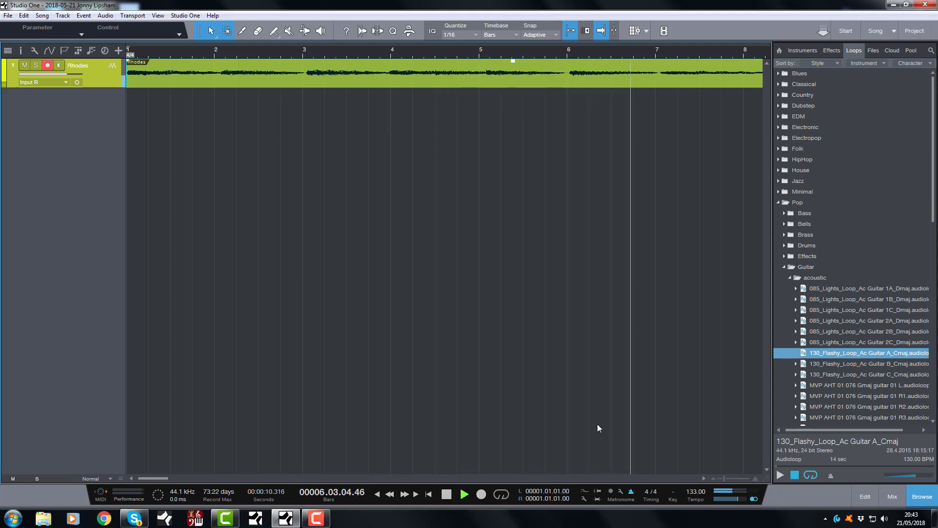
key("space")
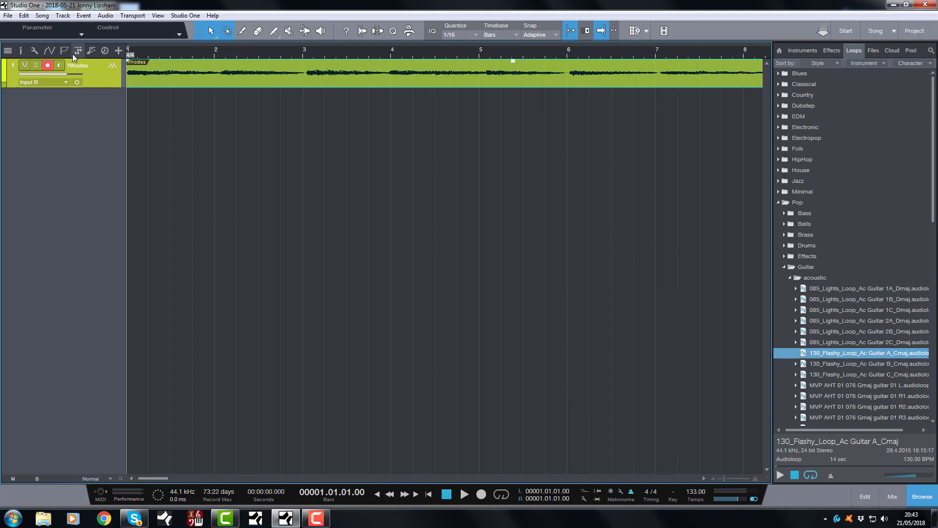
Show the chord track, detect the chords in the Rhodes event and transfer them to the chord track.
left_click(91, 50)
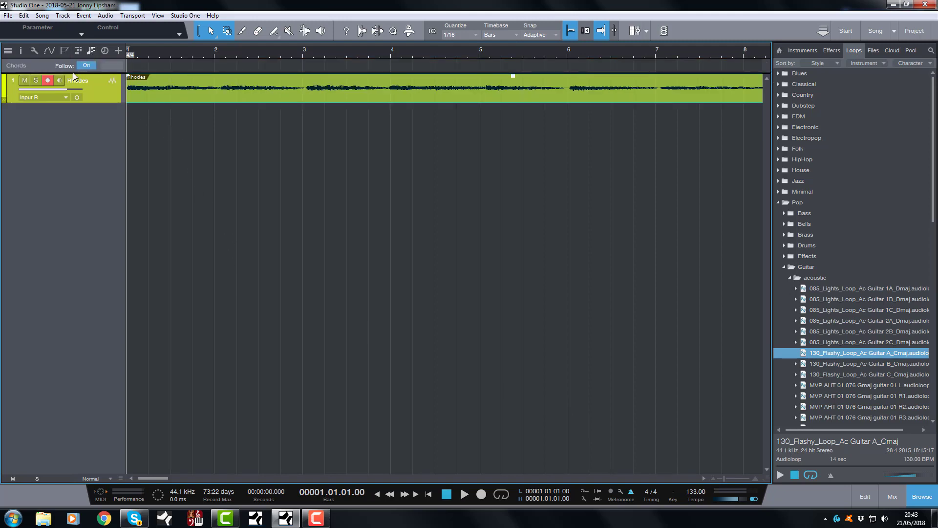
right_click(191, 97)
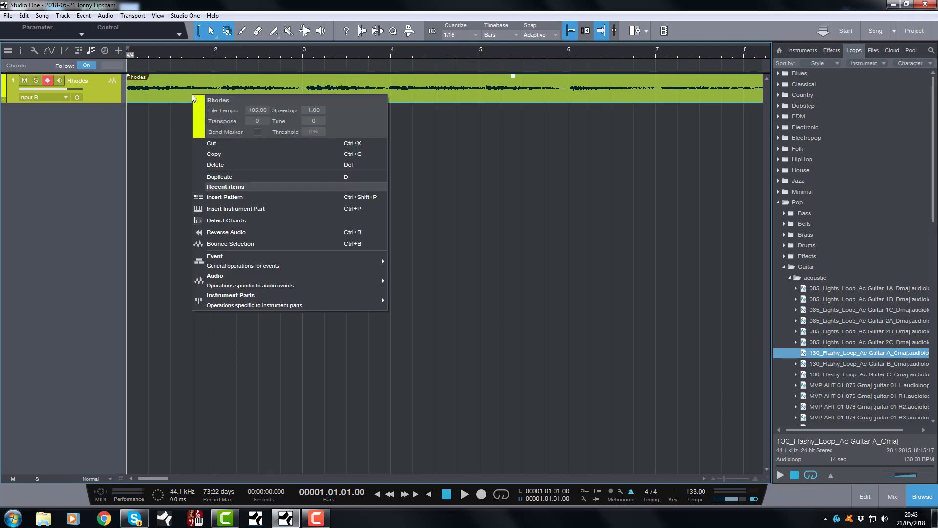
left_click(237, 221)
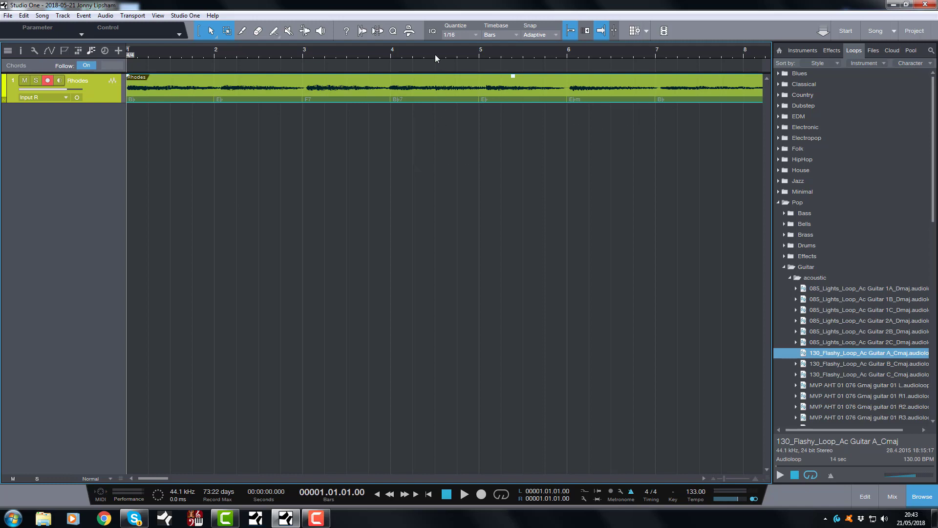
left_click_drag(435, 52, 440, 44)
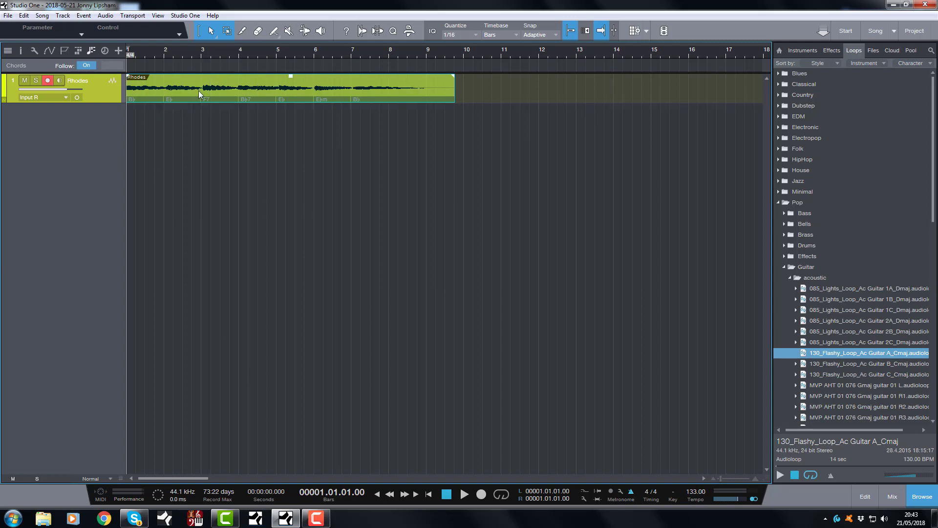
left_click_drag(215, 93, 213, 62)
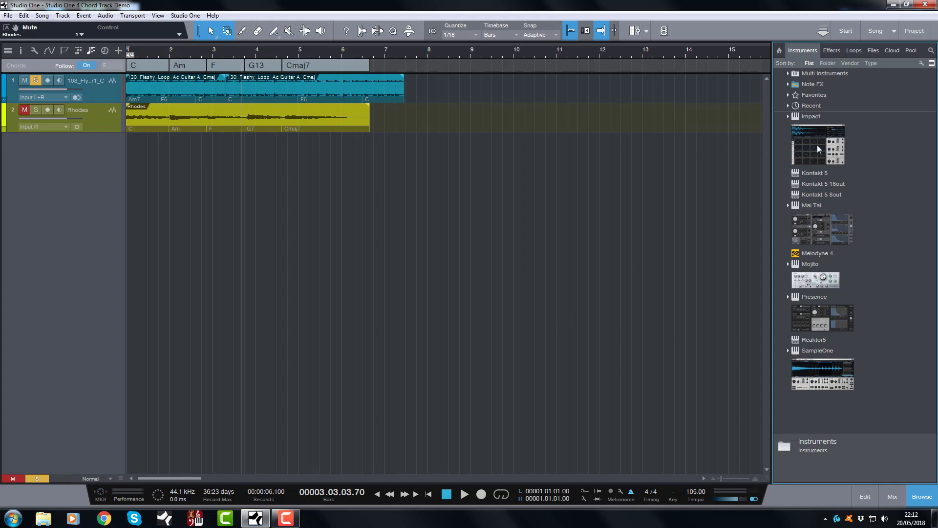
In the Chord Track Demo song, add an Impact instrument track and load the City Kit preset.
left_click_drag(817, 145, 335, 240)
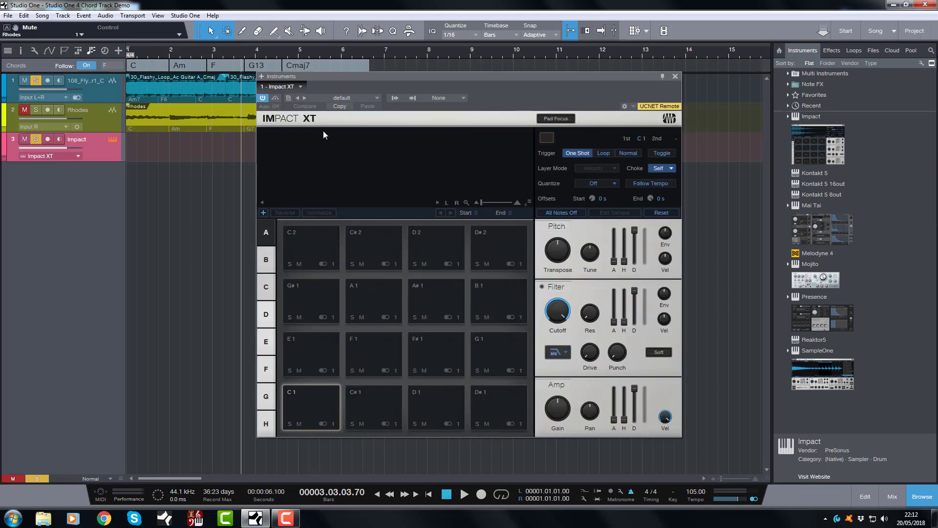
left_click(379, 97)
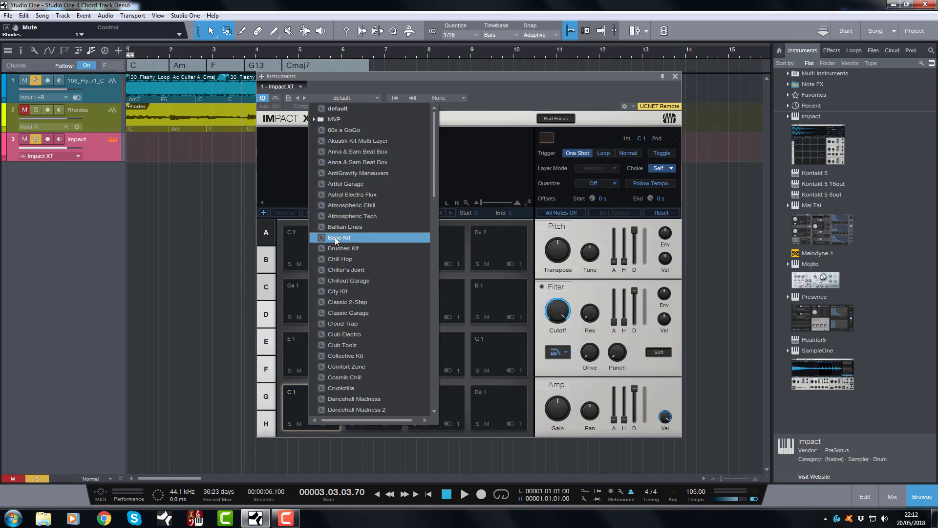
left_click(345, 292)
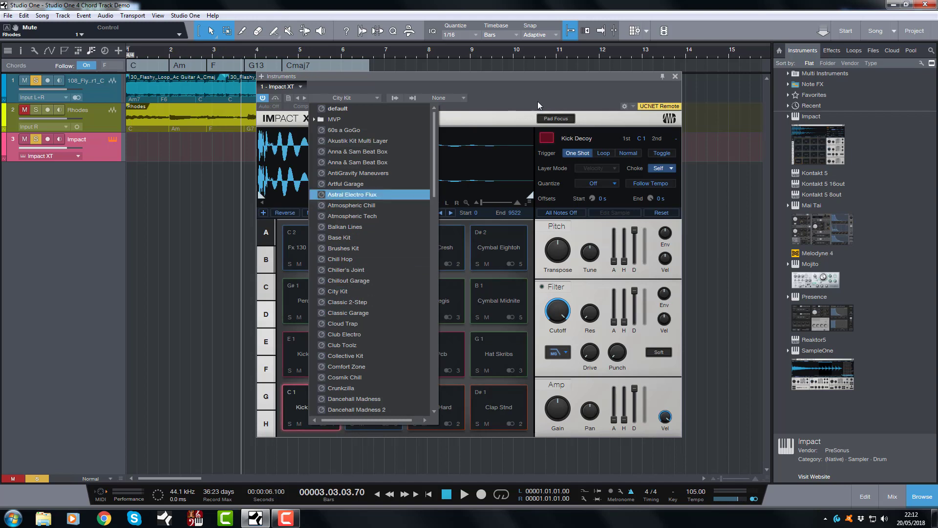
Audition several City Kit pads, from the Fx 130 sounds to Cymbal Midnite, and close the instrument window.
left_click(311, 241)
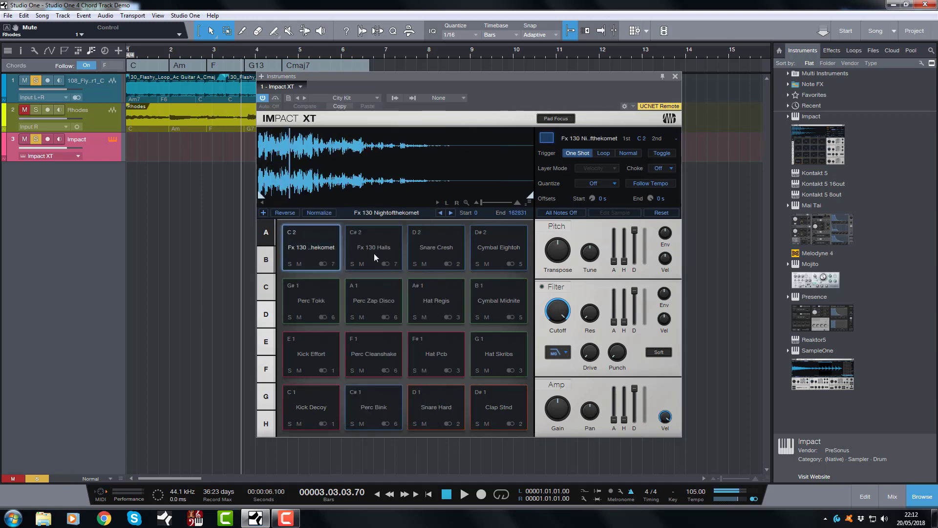
left_click(378, 254)
left_click(426, 255)
left_click(426, 306)
left_click(502, 306)
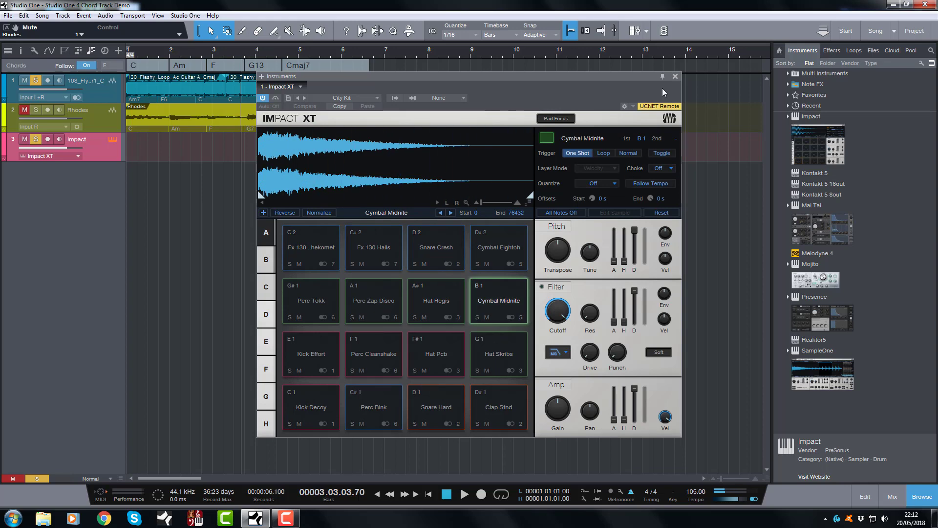
left_click(675, 76)
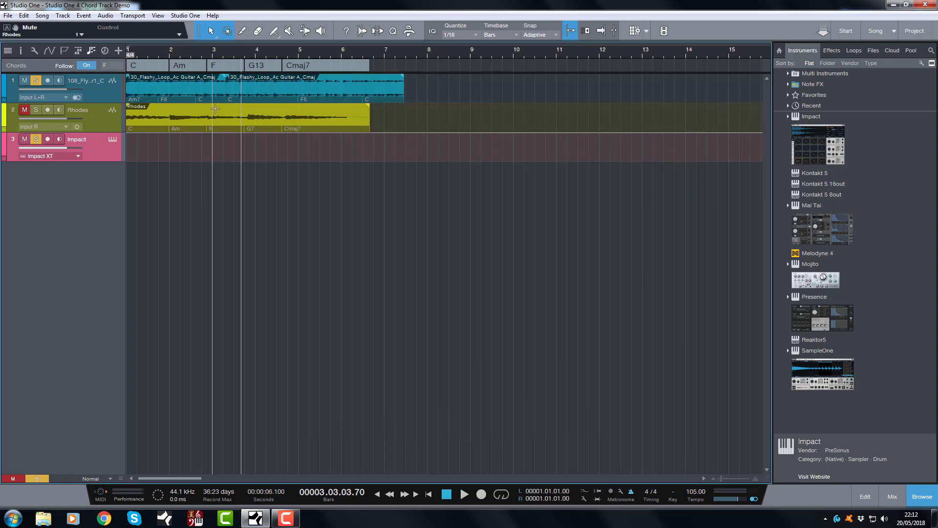
Lower the Impact St 1 channel's volume to -10 dB in the mixer console and hide the console.
key("F3")
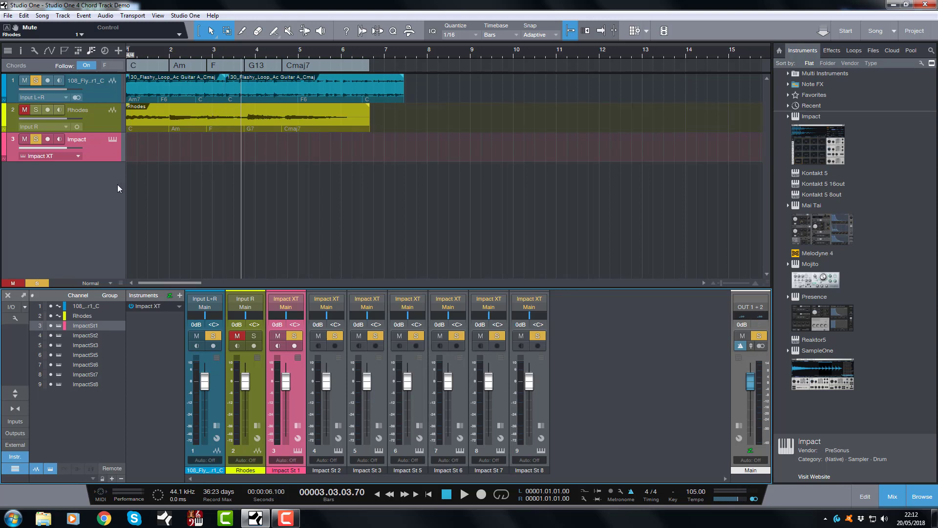
left_click_drag(283, 379, 287, 398)
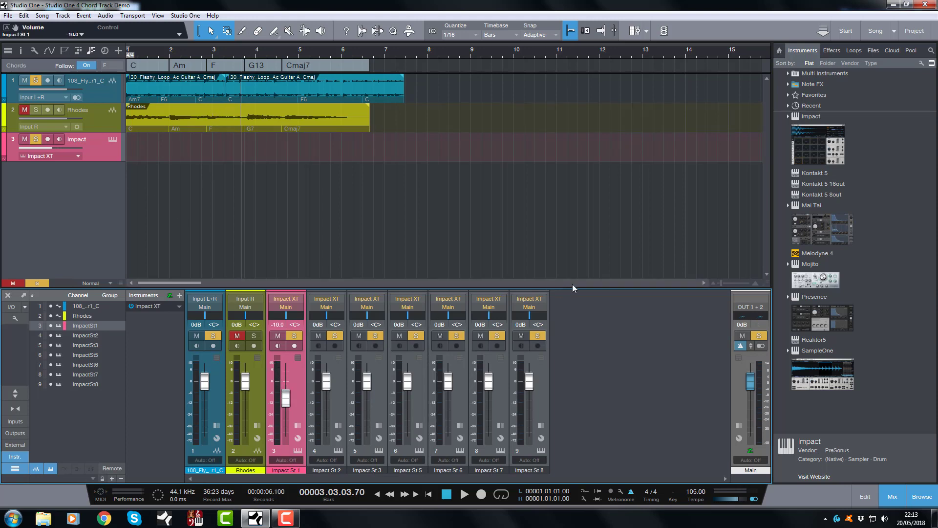
key("F3")
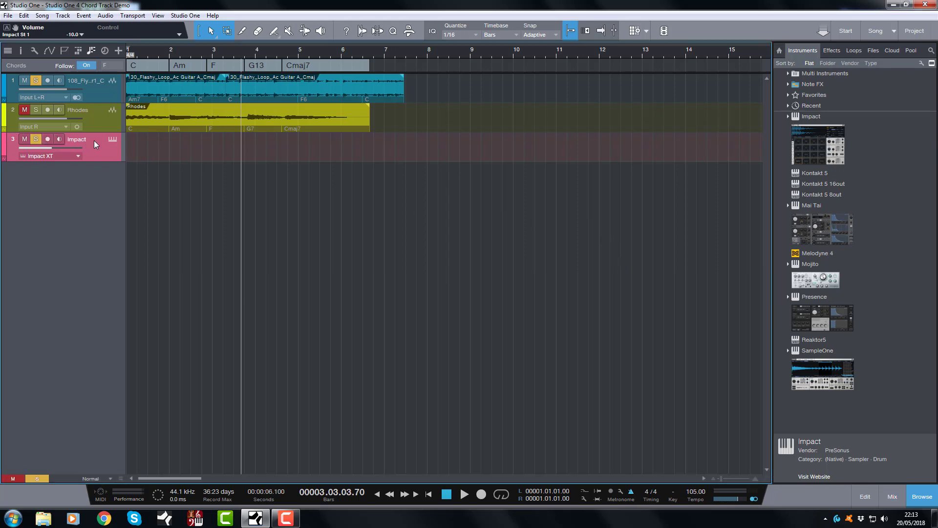
Reopen the Impact XT instrument and audition pads including Fx 130 Halls, Snare Cresh, Perc Zap Disco and Hat Regis.
left_click(114, 141)
left_click(362, 239)
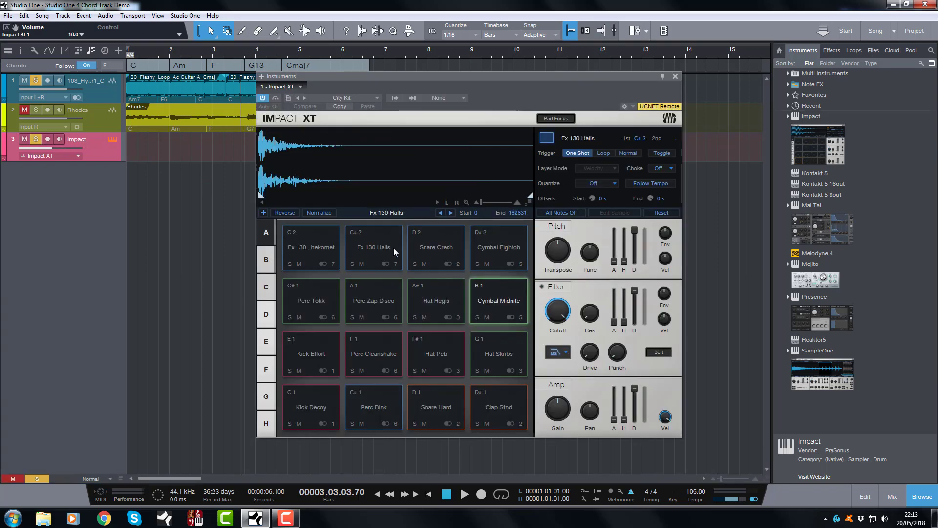
left_click(424, 256)
left_click(377, 255)
left_click(323, 251)
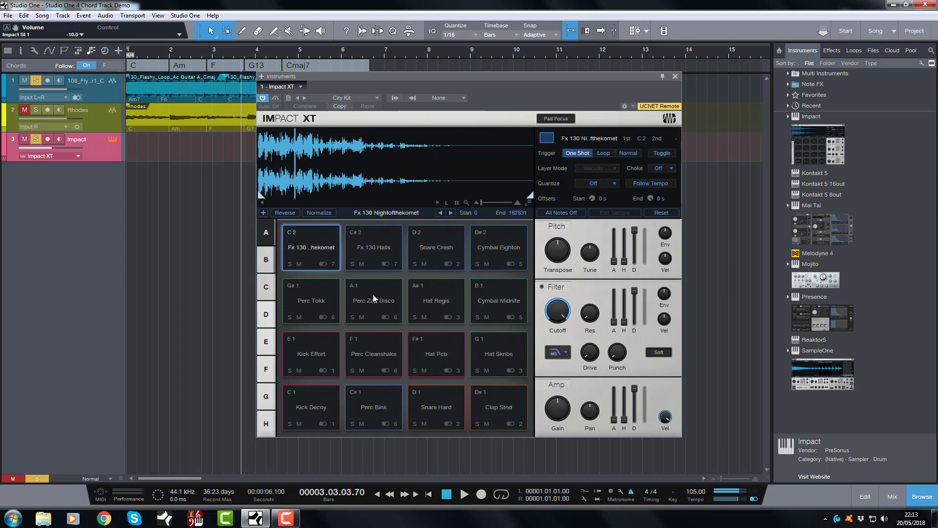
left_click(374, 294)
left_click(427, 306)
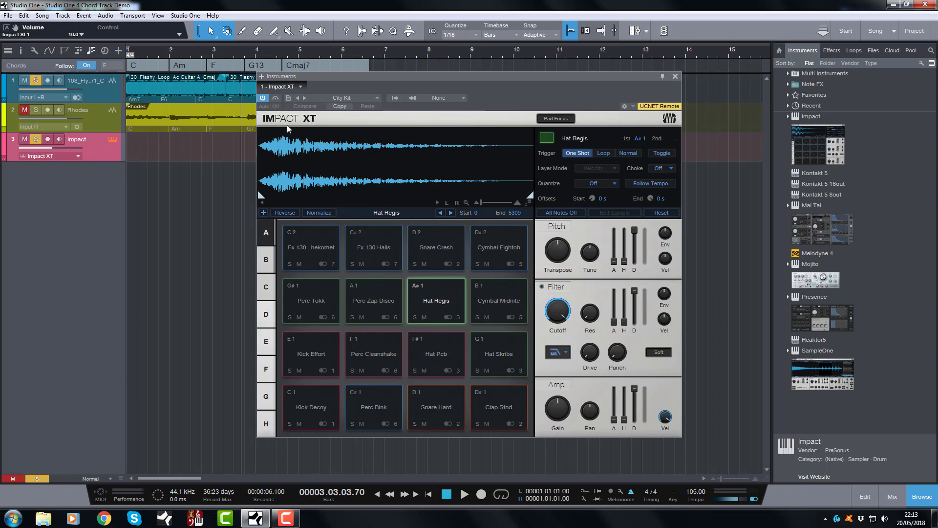
View Impact XT's pad banks B and C, and return to bank A.
left_click(266, 260)
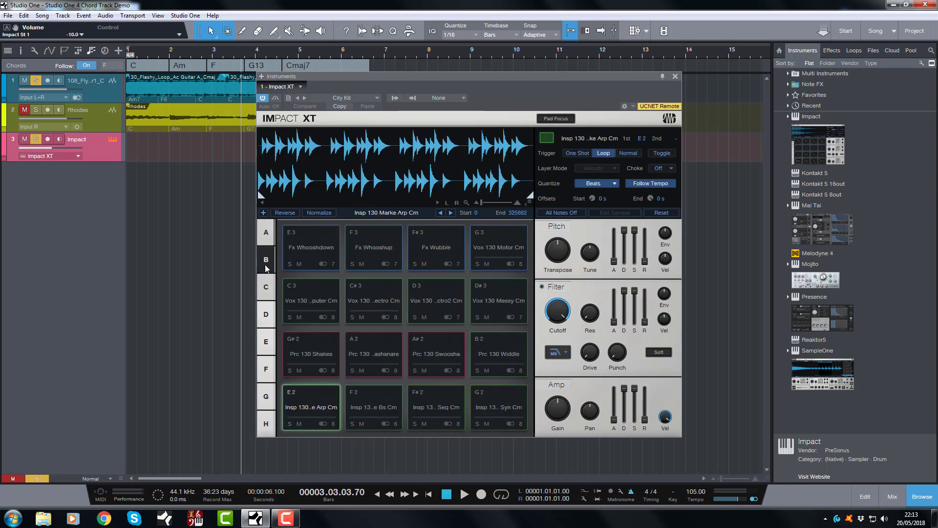
left_click(266, 286)
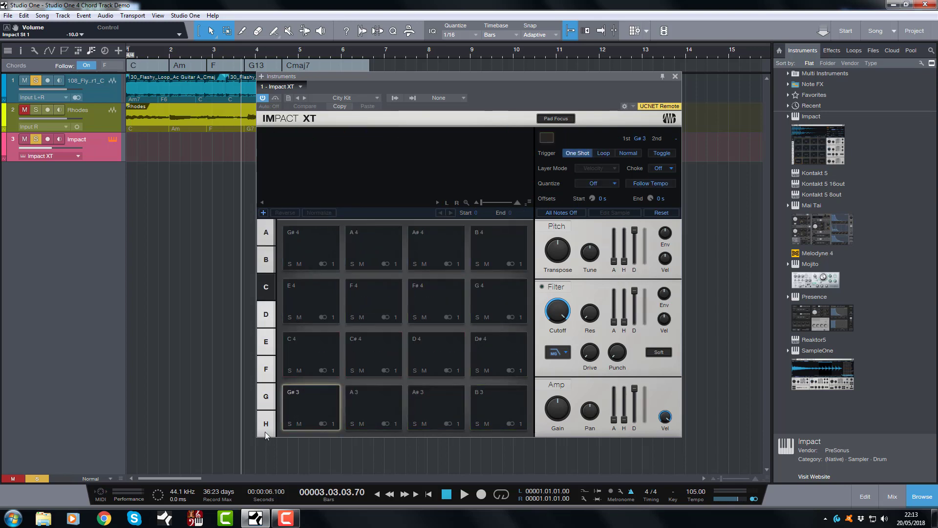
left_click(267, 233)
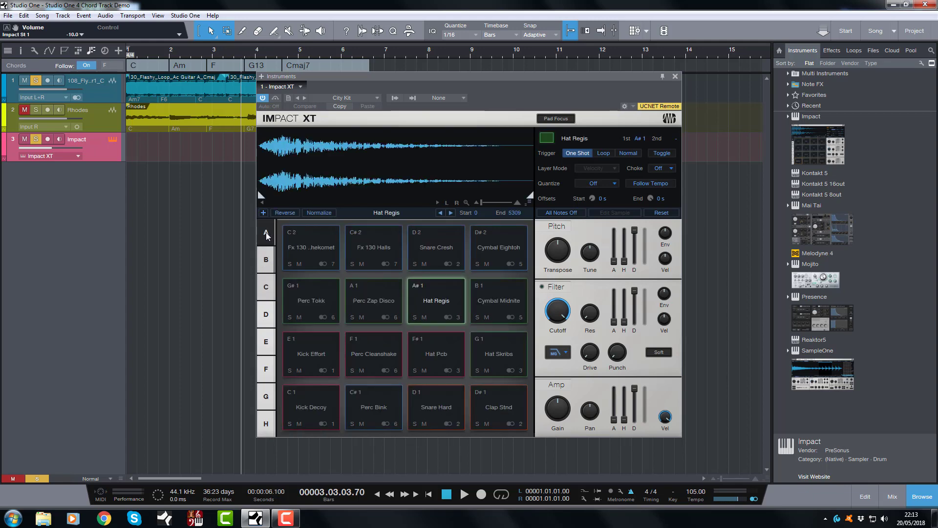
Audition bank B pads, including the Insp 130, Prc 130, Vox 130 and Fx Wubble sounds, and close the instrument window.
left_click(266, 262)
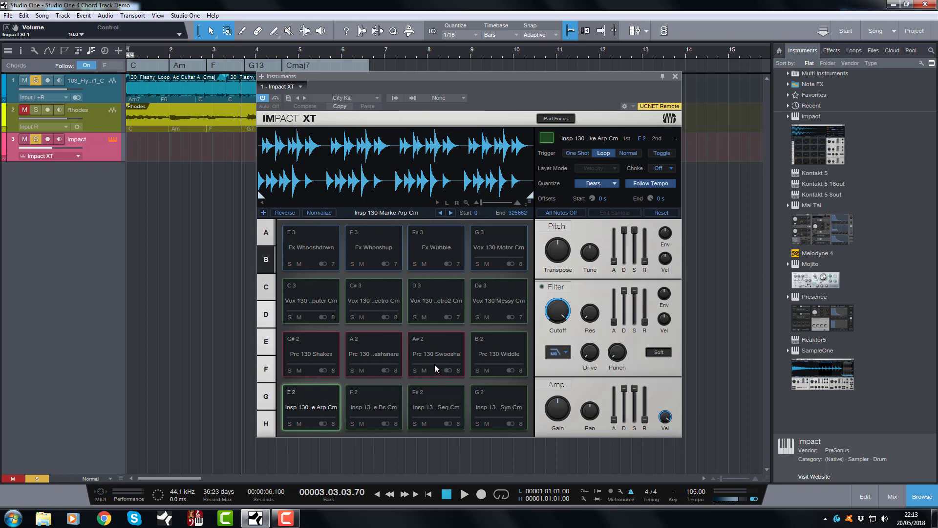
left_click(494, 357)
left_click(492, 396)
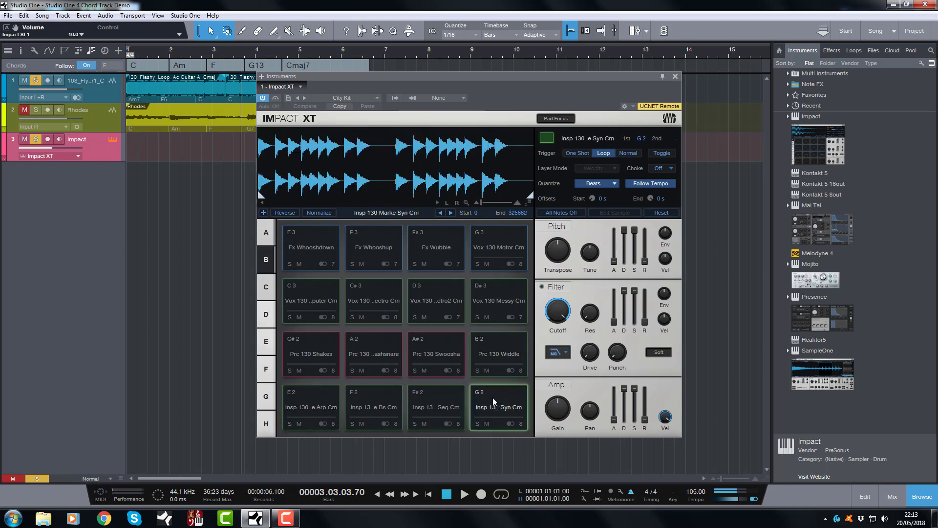
left_click(441, 360)
left_click(396, 361)
left_click(376, 297)
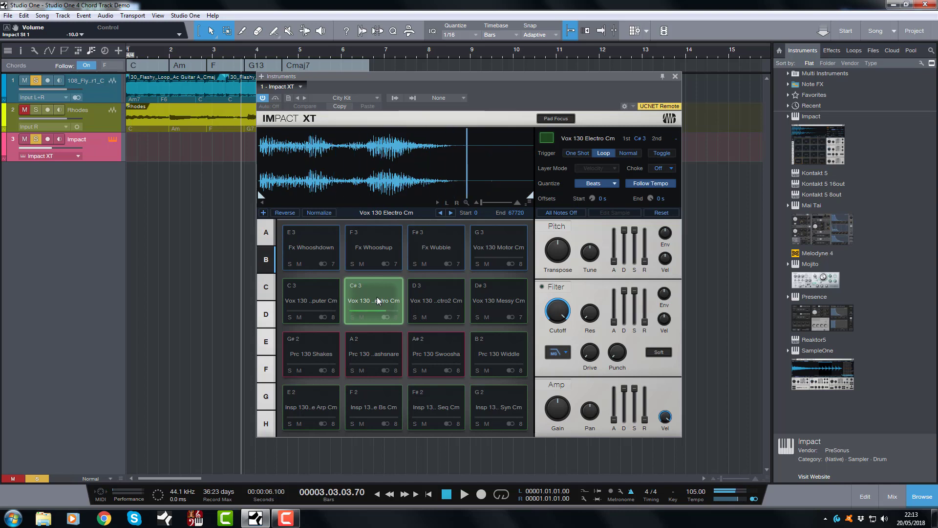
left_click(301, 295)
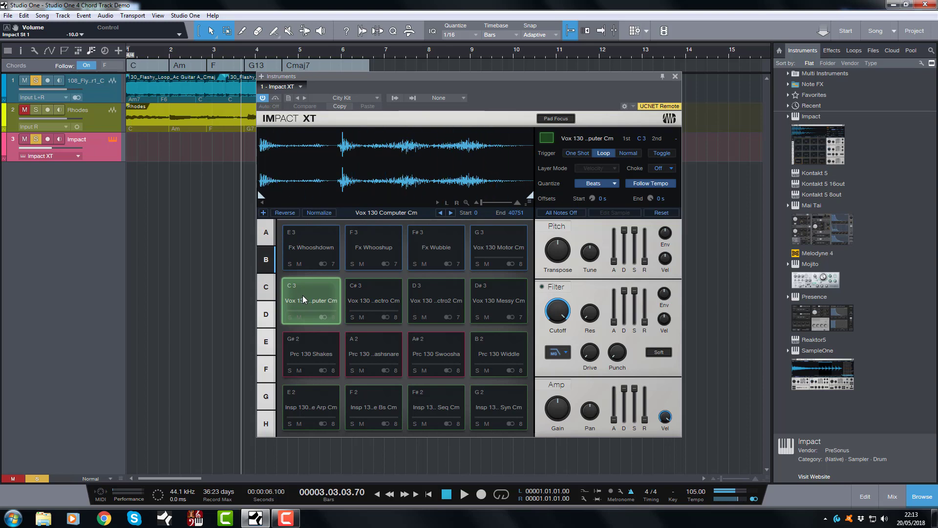
left_click(496, 243)
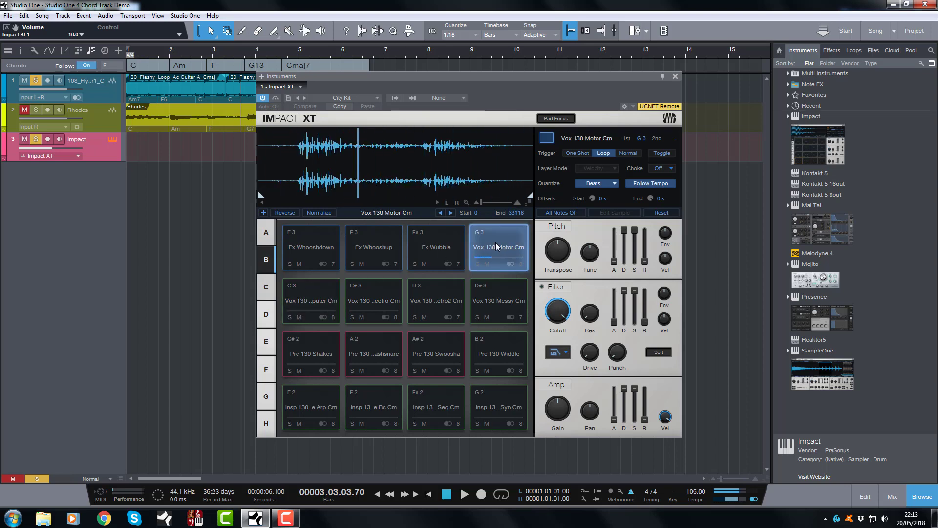
left_click(441, 245)
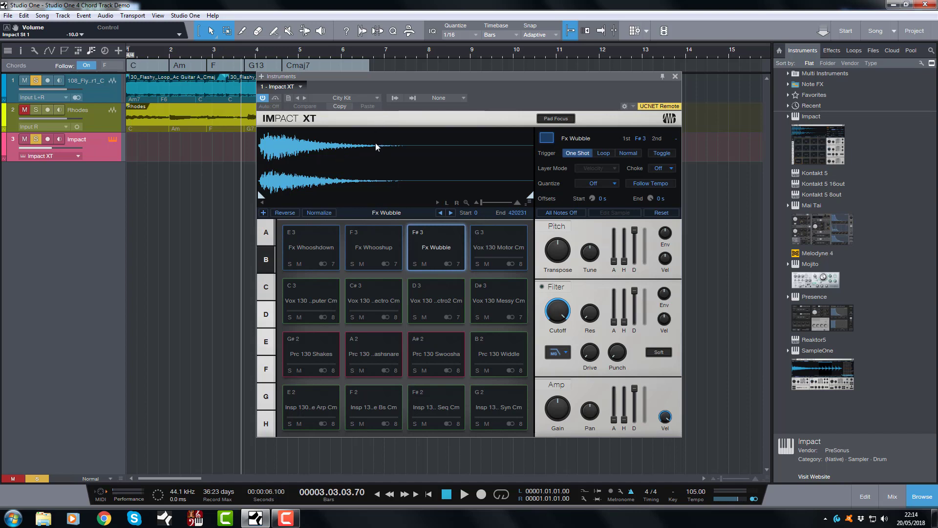
left_click(674, 76)
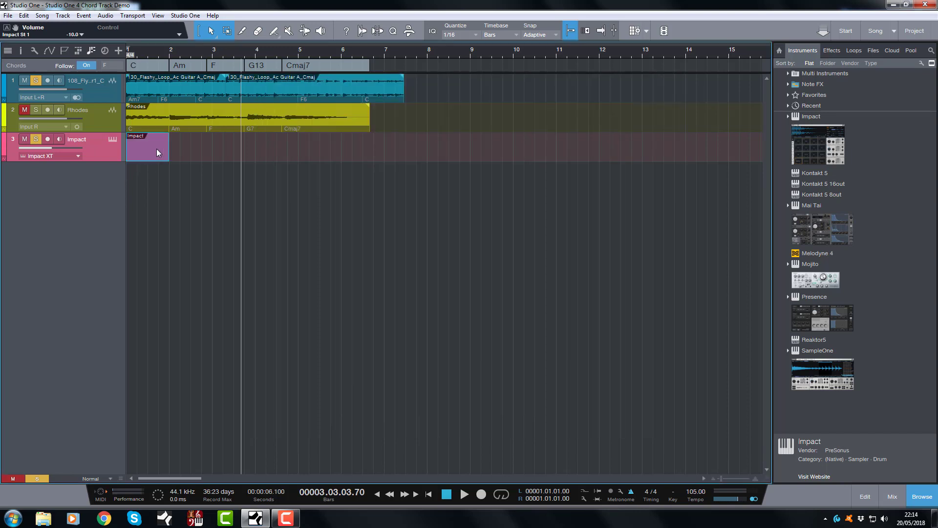
From the Impact part at bar 1, insert another instrument part at the playhead on the same track.
right_click(156, 150)
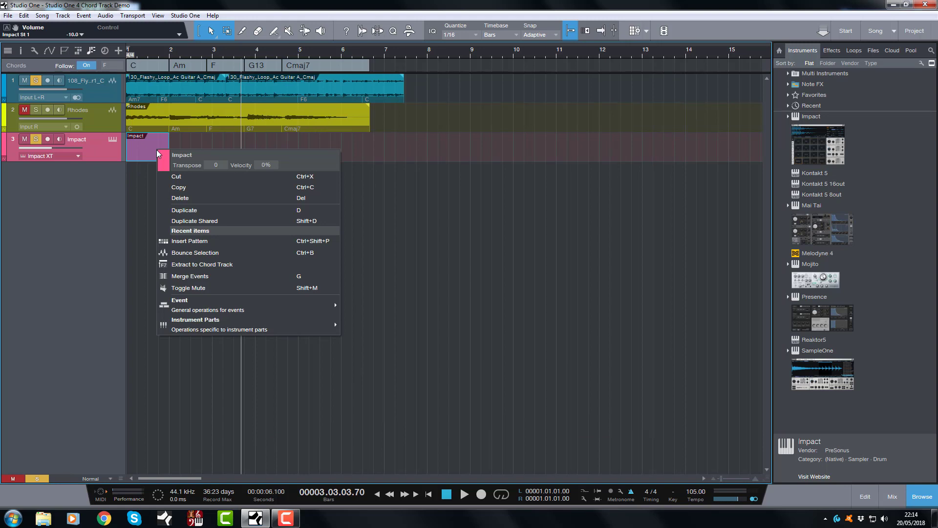
mouse_move(203, 327)
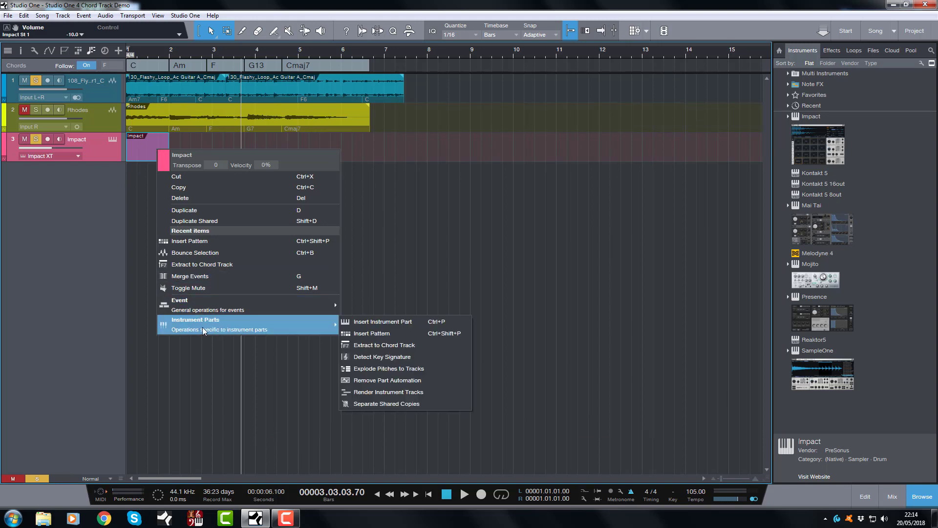
left_click(379, 321)
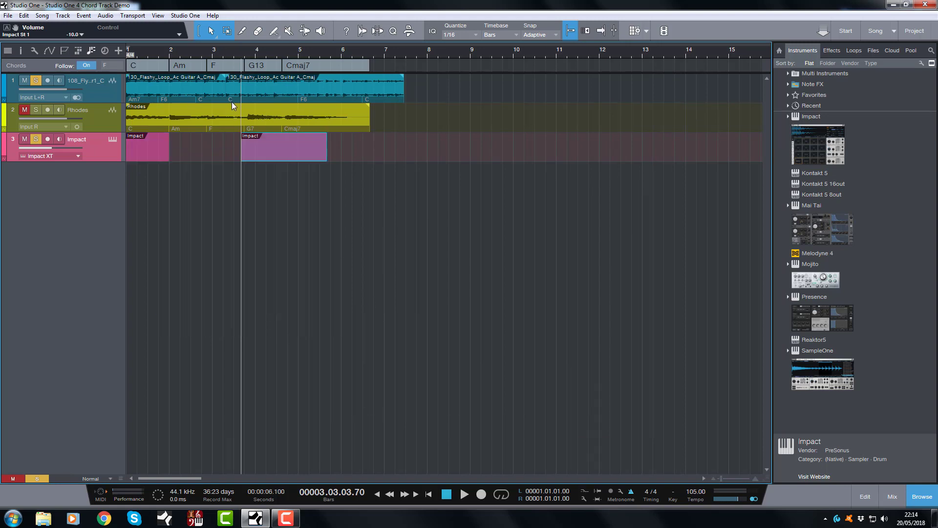
Undo both part insertions on the Impact track.
right_click(263, 149)
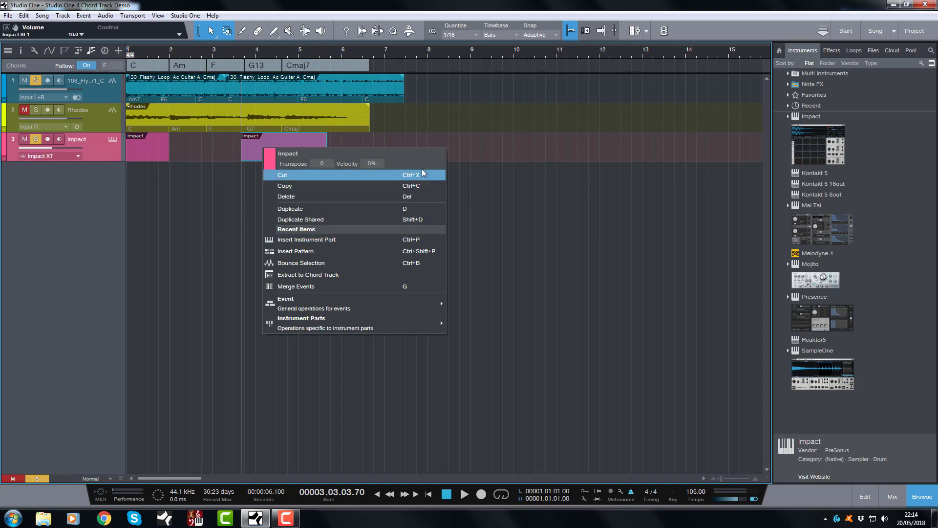
left_click(538, 192)
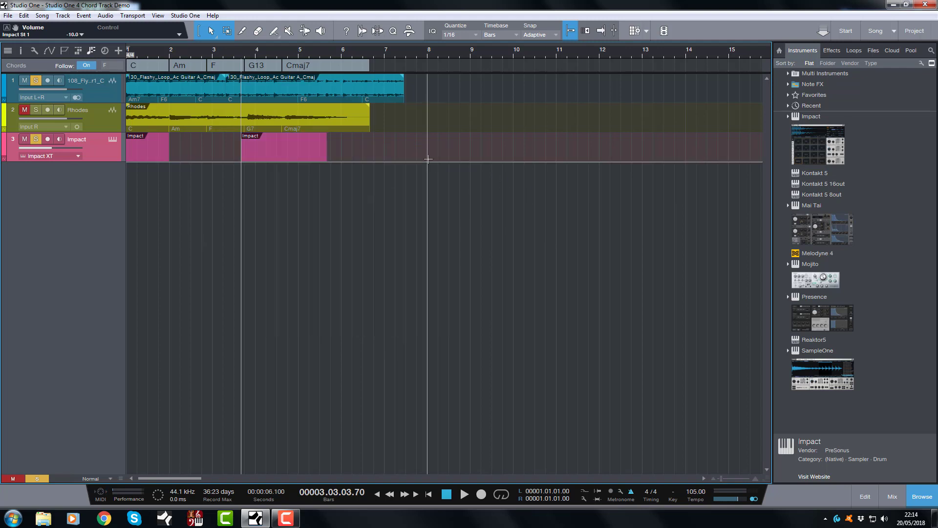
key("ctrl+z")
key("ctrl+z")
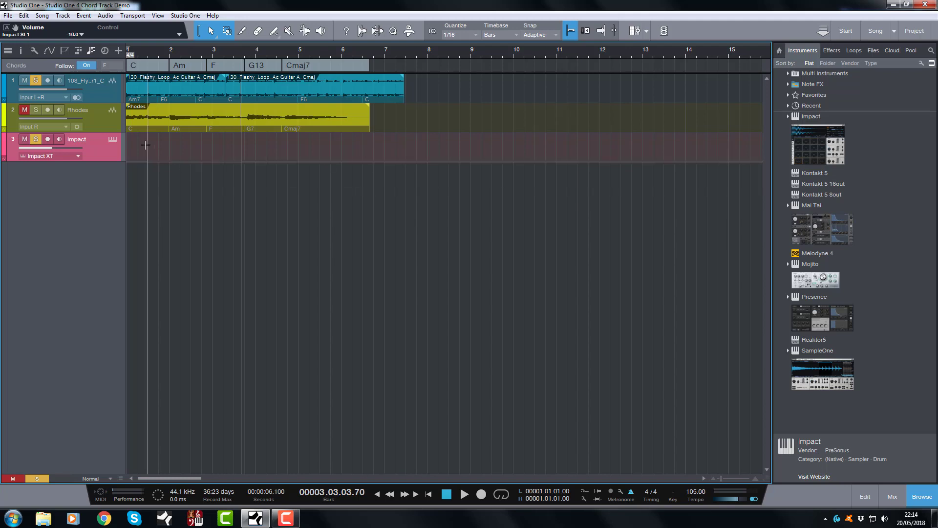
right_click(145, 144)
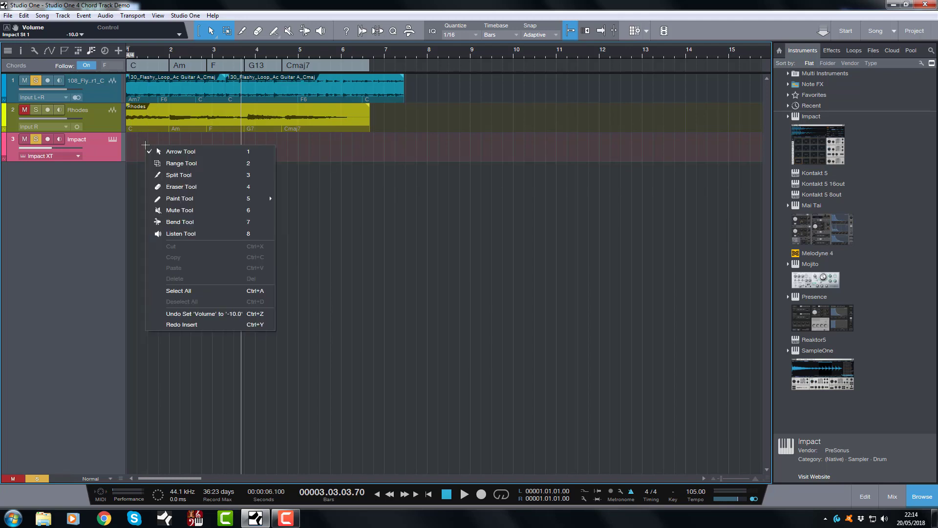
left_click(438, 276)
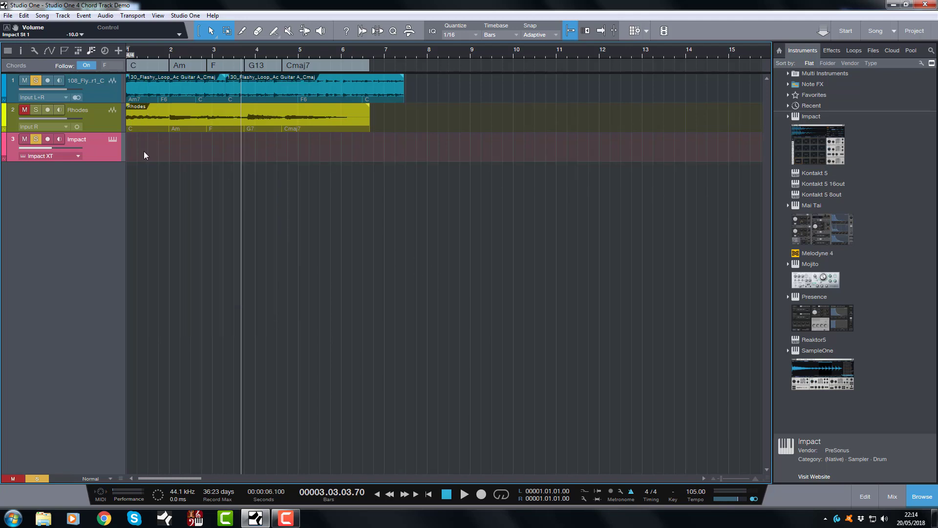
right_click(107, 148)
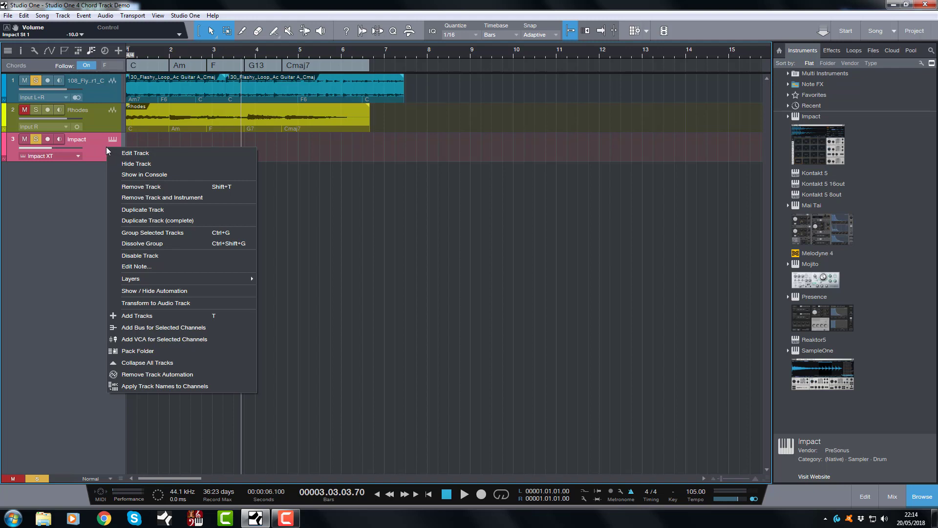
left_click(430, 226)
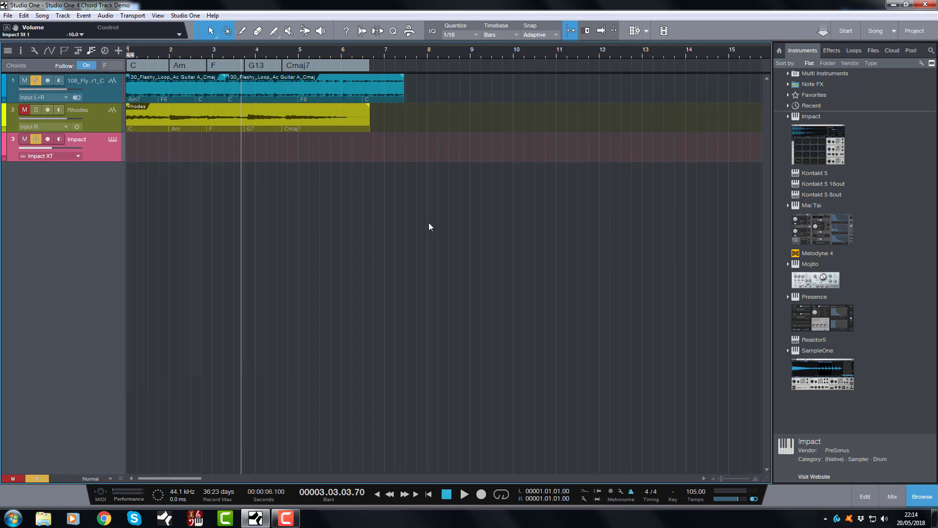
Delete the Impact part at bar 1 and insert a new instrument part at the playhead instead.
right_click(142, 147)
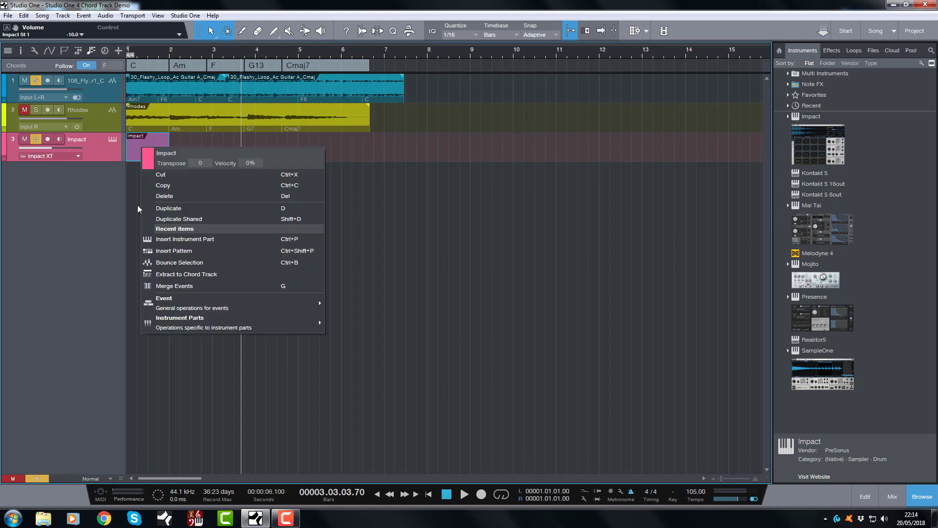
mouse_move(167, 324)
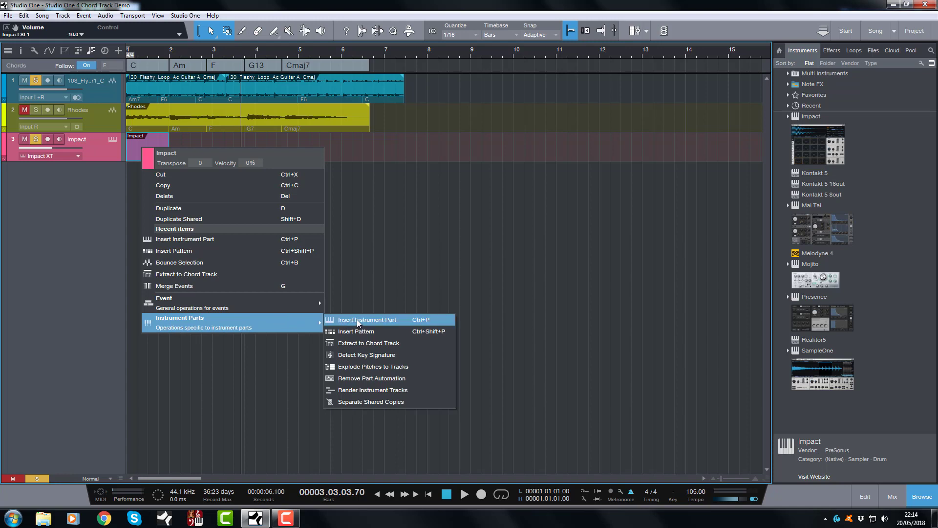
key("Escape")
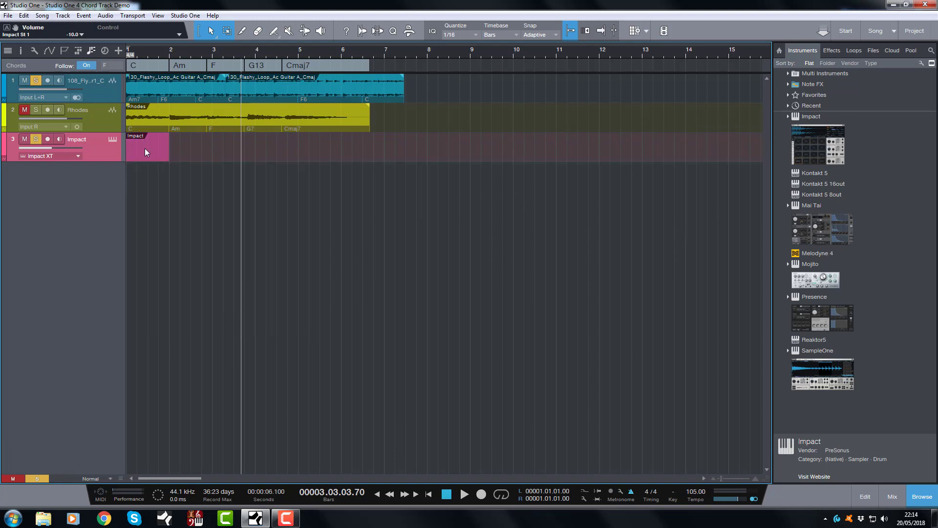
key("Delete")
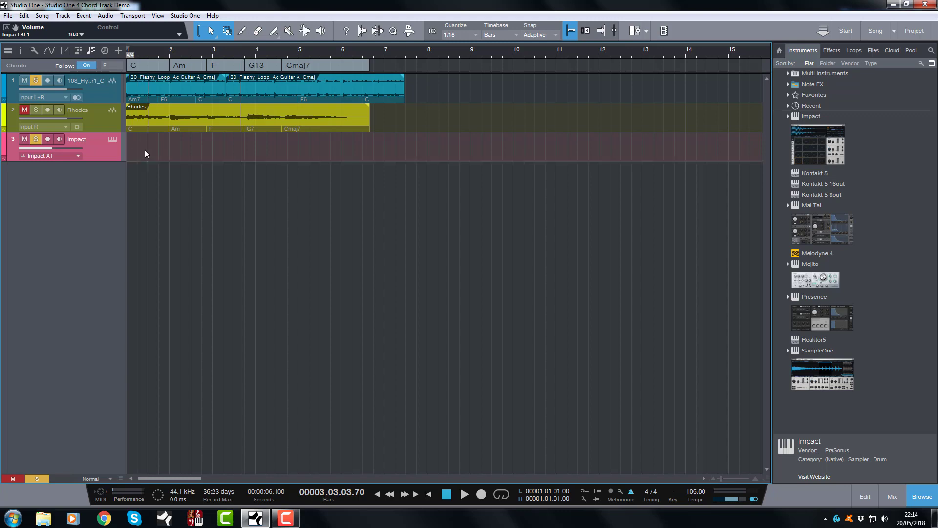
key("ctrl+z")
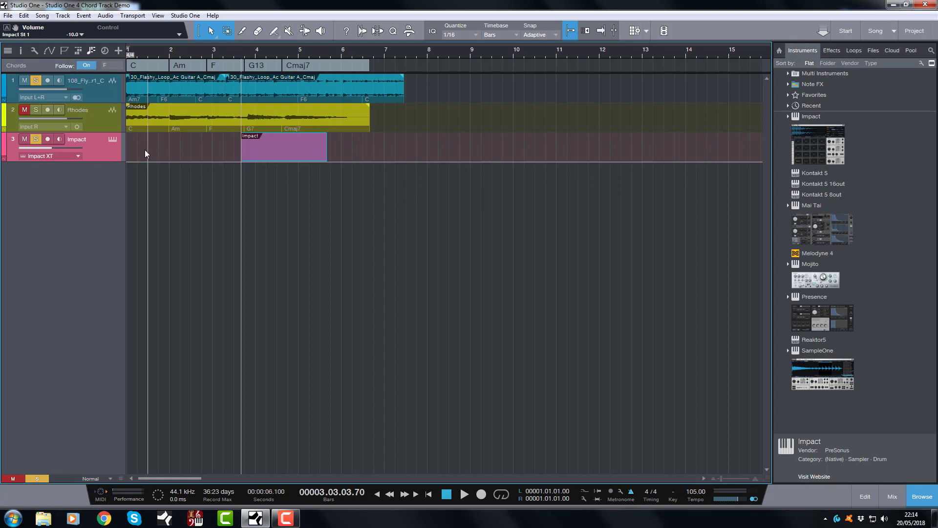
Open the Impact part in the note editor and switch between the piano view and the drum view.
double_click(279, 155)
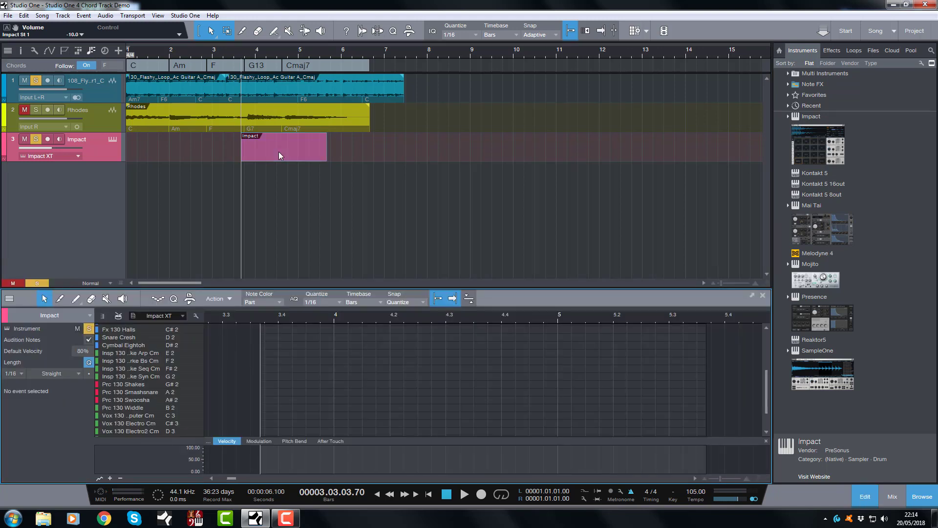
left_click(103, 316)
left_click(117, 315)
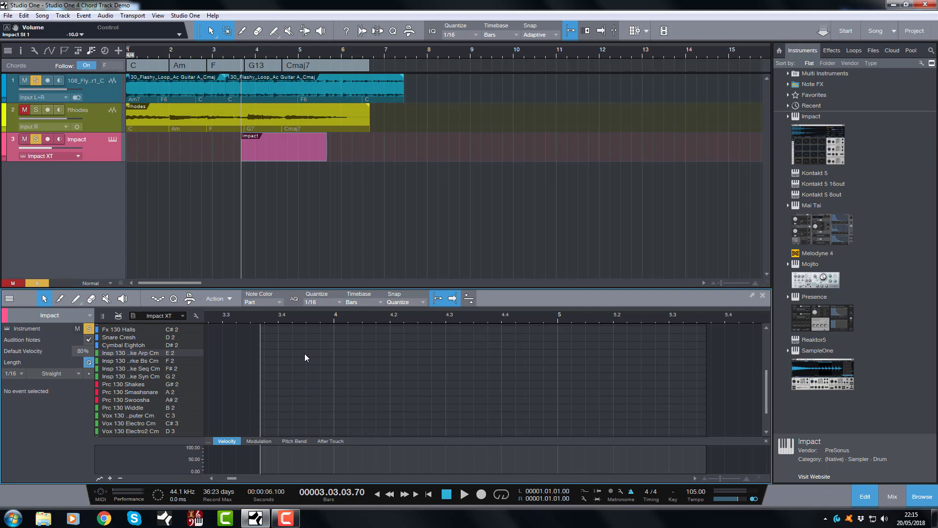
Paint three Snare Cresh hits and several Insp 130 Arp, Bs and Seq hits with the Paint tool, and close the editor.
left_click(75, 298)
left_click(266, 336)
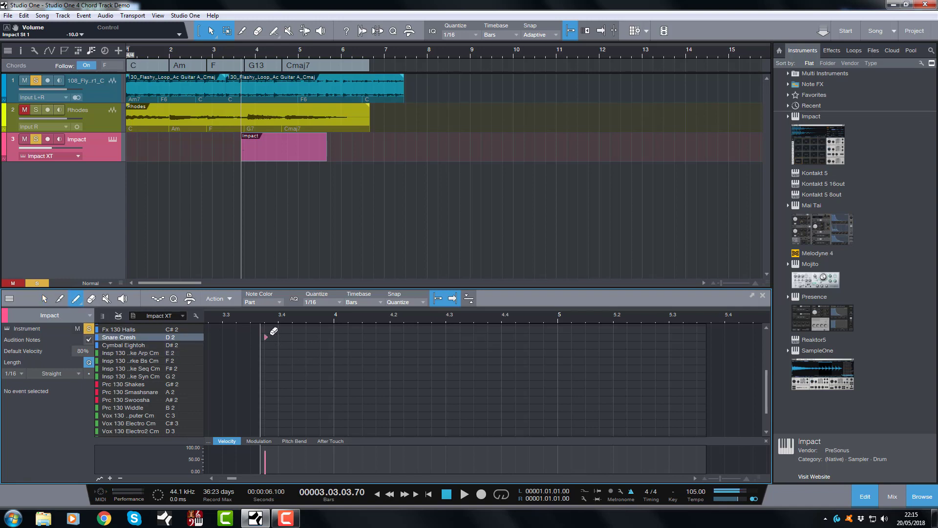
left_click(280, 337)
left_click(294, 337)
left_click(336, 352)
left_click(364, 352)
left_click(363, 360)
left_click(419, 367)
left_click(447, 360)
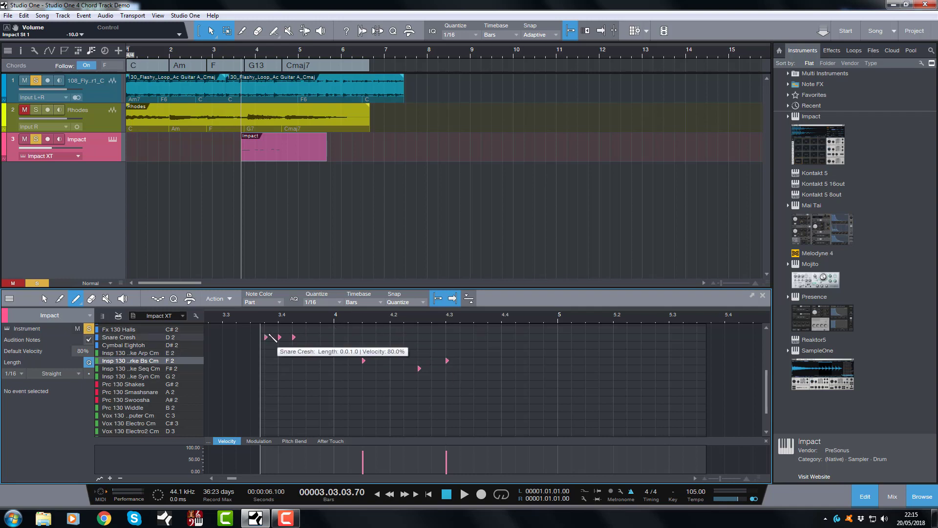
left_click(762, 295)
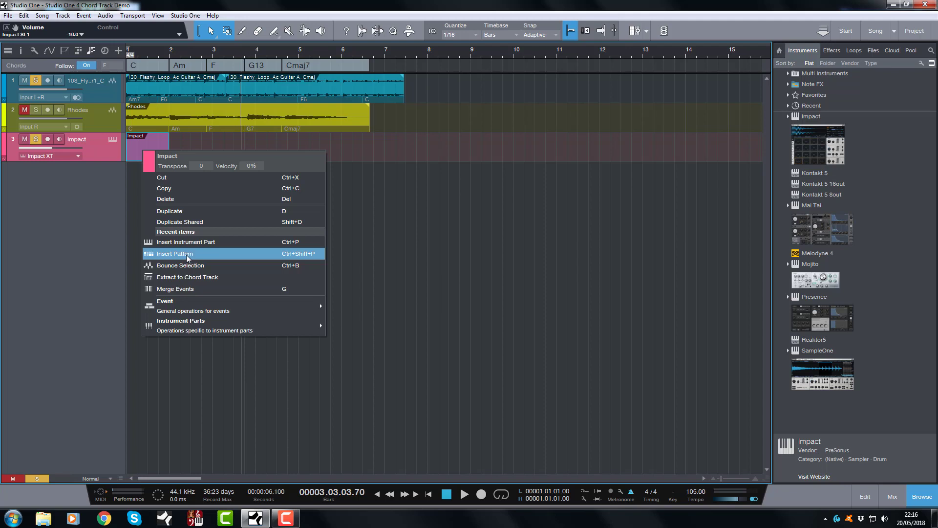
Insert a pattern at the playhead on the Impact track, open it in the pattern editor and set its resolution to 1/8.
left_click(186, 254)
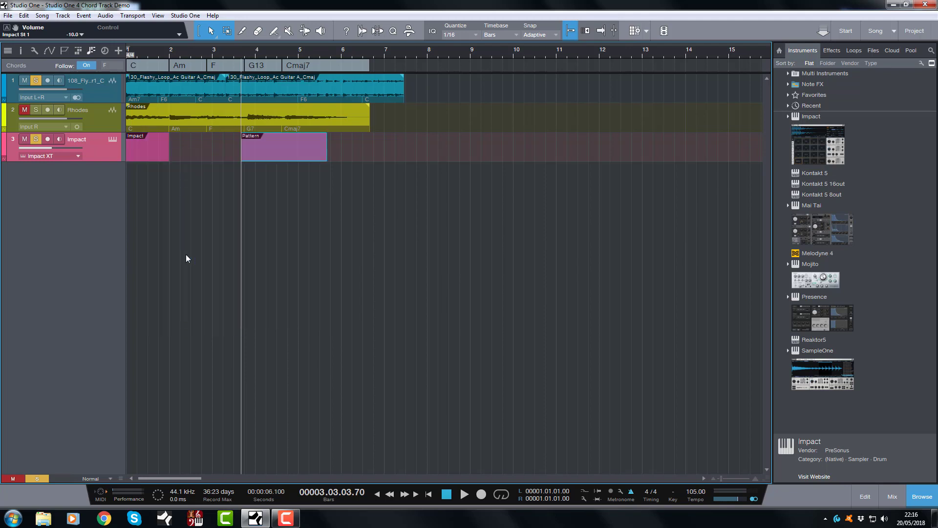
double_click(266, 153)
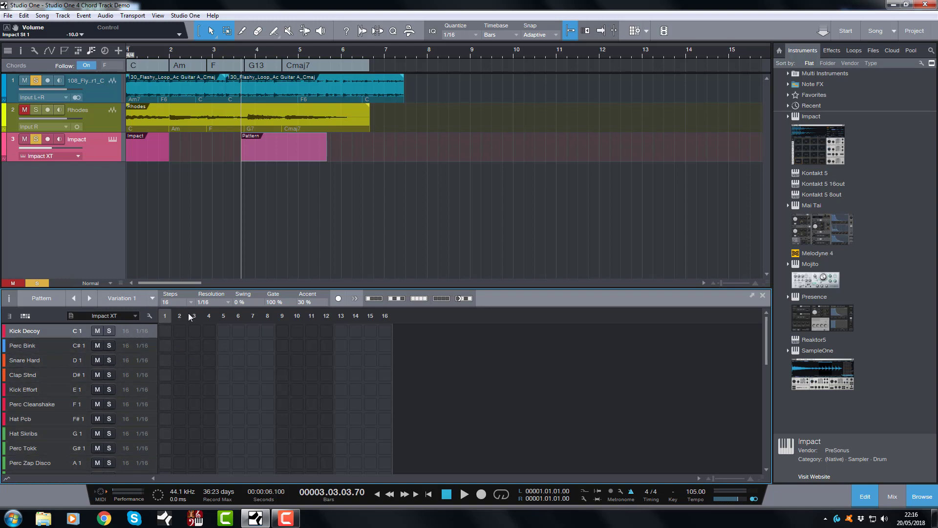
left_click(144, 331)
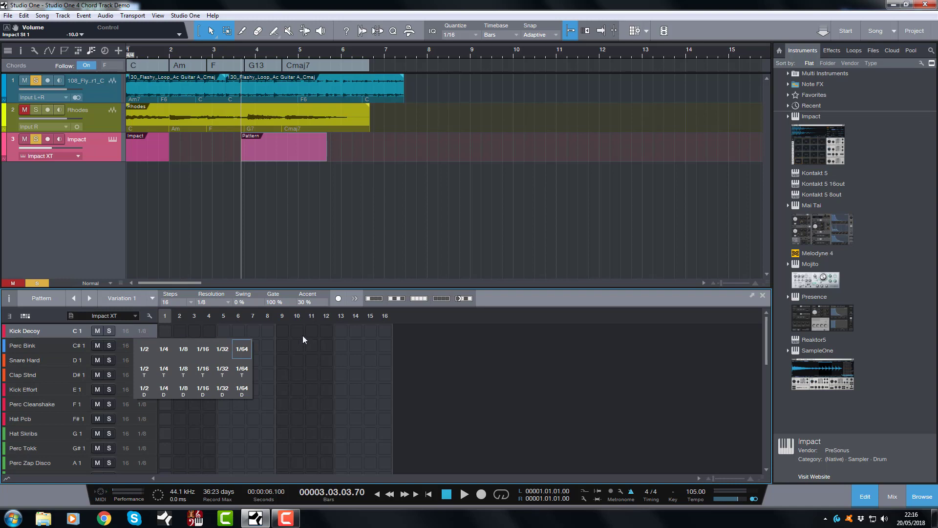
left_click(418, 338)
Add Kick Decoy hits to the pattern on steps 1, 3, 5, 7, 10, 12, 14 and 15.
left_click(165, 331)
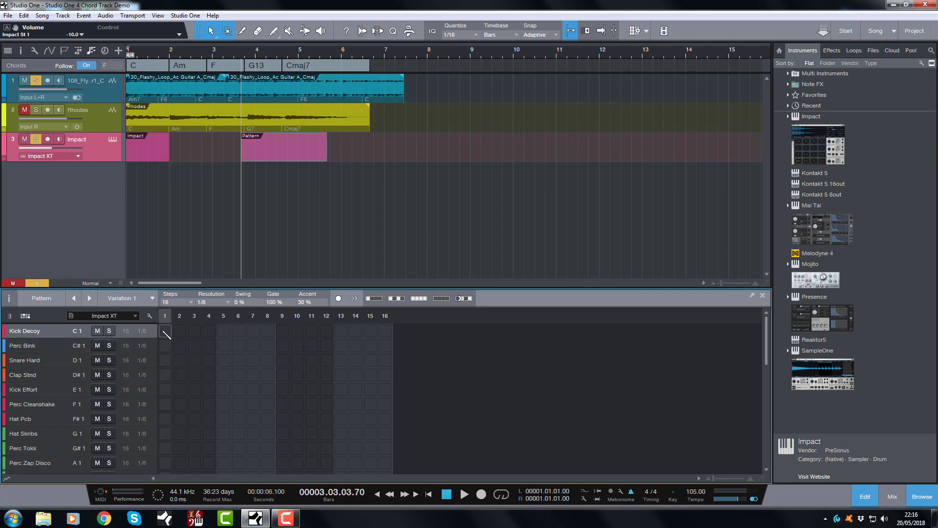
left_click(194, 331)
left_click(224, 331)
left_click(253, 331)
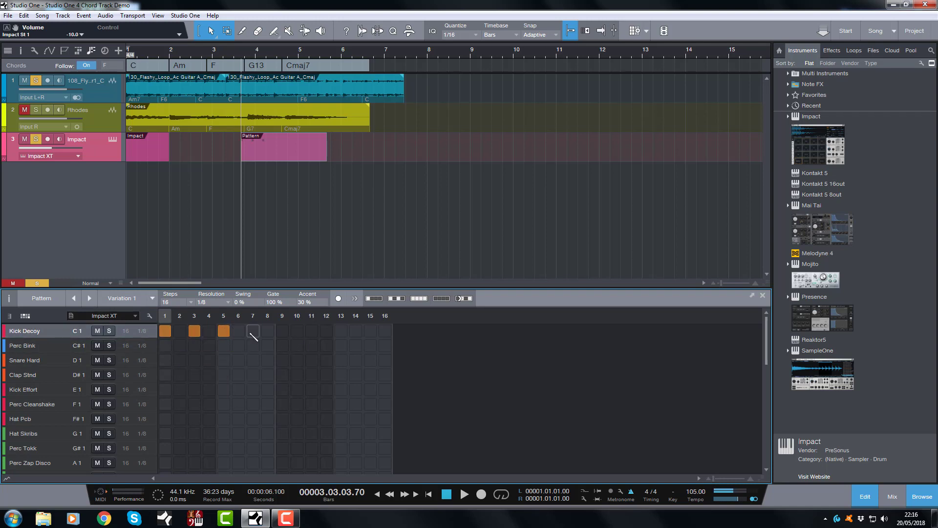
left_click(297, 330)
left_click(326, 331)
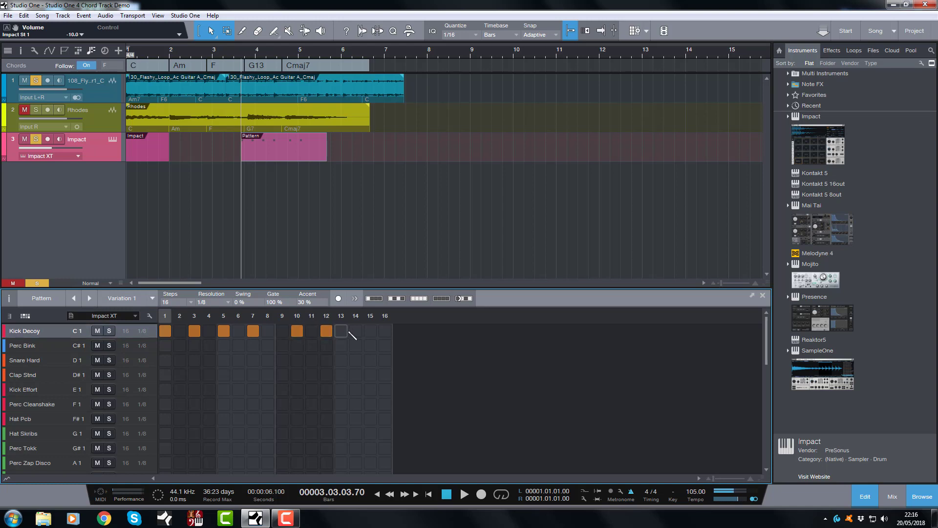
left_click(356, 331)
left_click(371, 331)
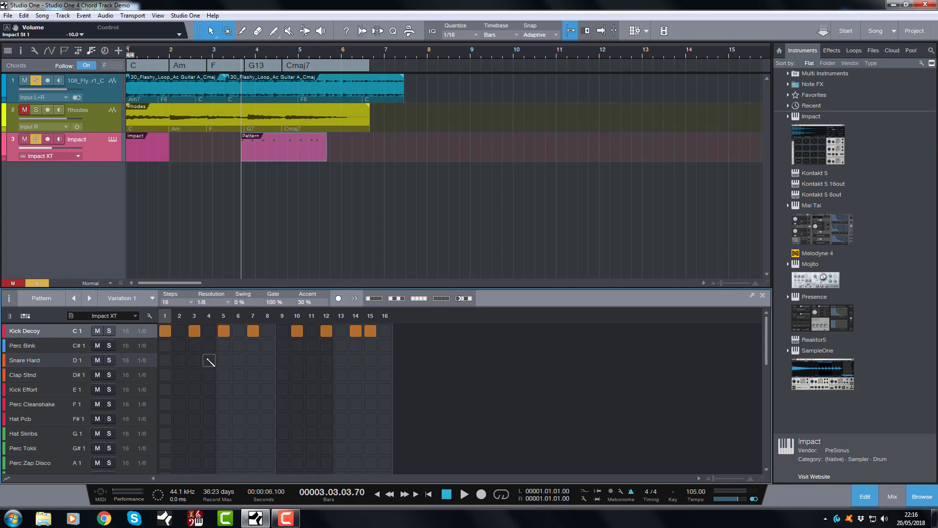
Add Snare Hard hits on steps 5 and 13 and Clap Stnd hits on steps 3, 7, 11 and 15.
left_click(224, 360)
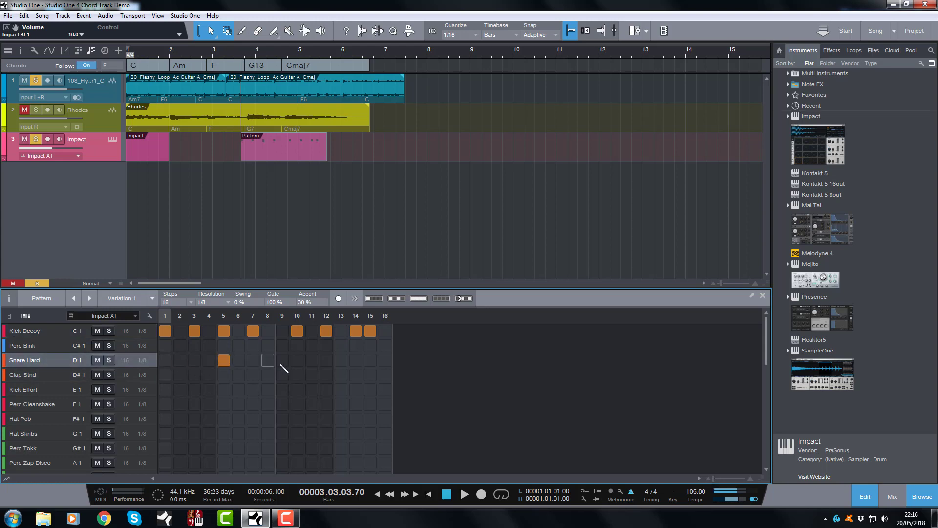
left_click(341, 360)
left_click(194, 375)
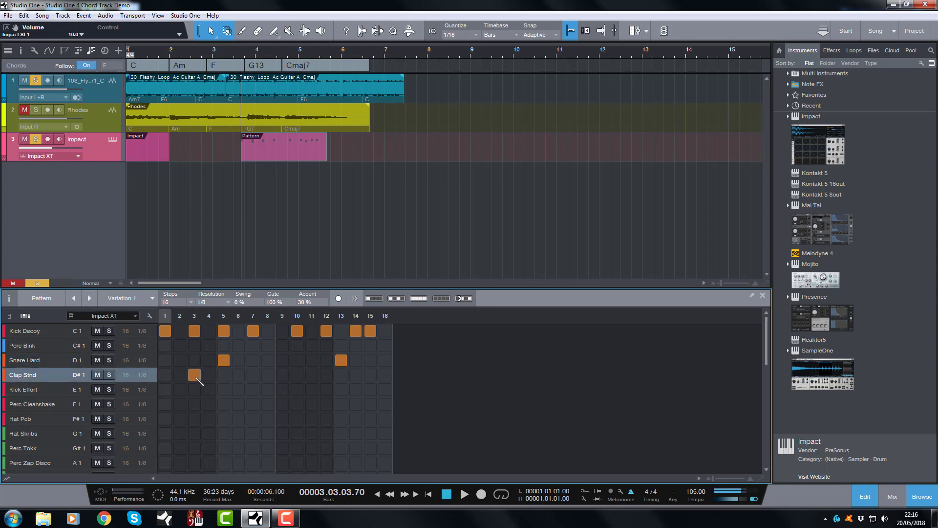
left_click(252, 375)
left_click(312, 375)
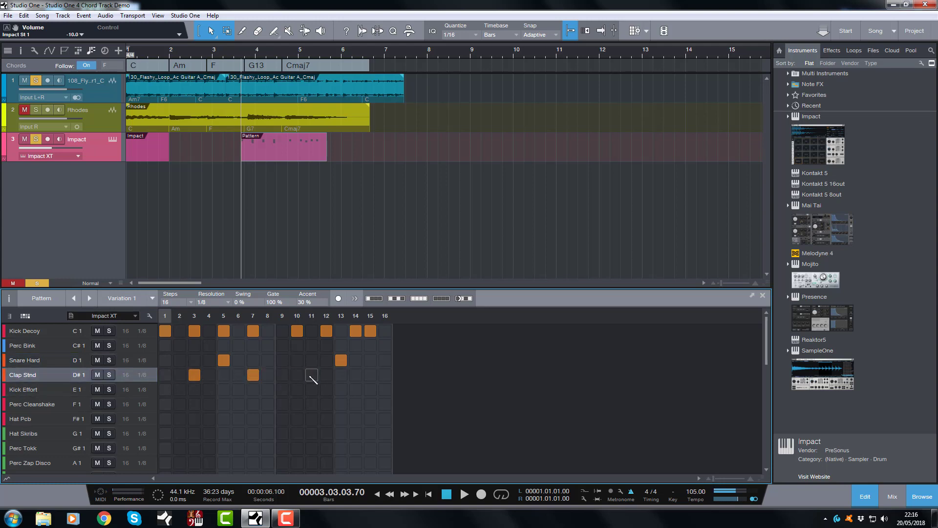
left_click(369, 375)
Turn off solo on the guitar loop track, play the song through the pattern, and return the playhead to just before it.
left_click(37, 82)
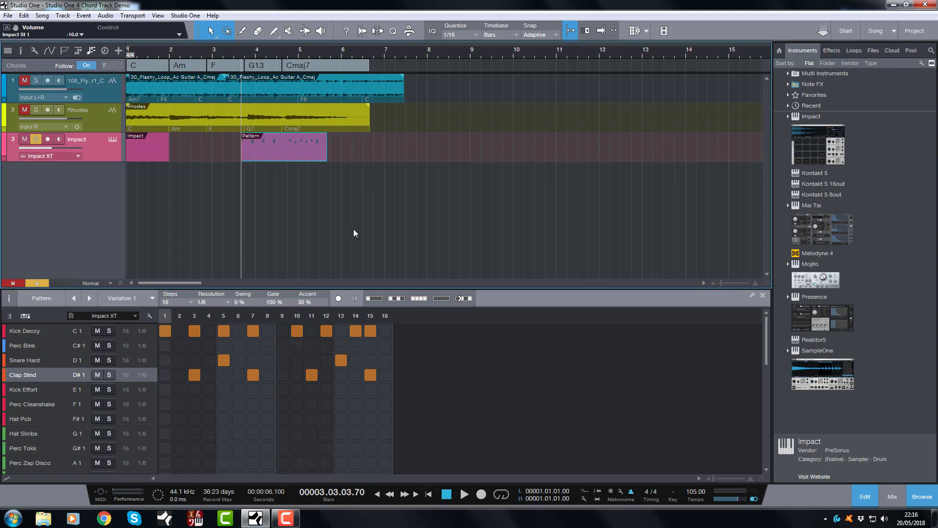
key("space")
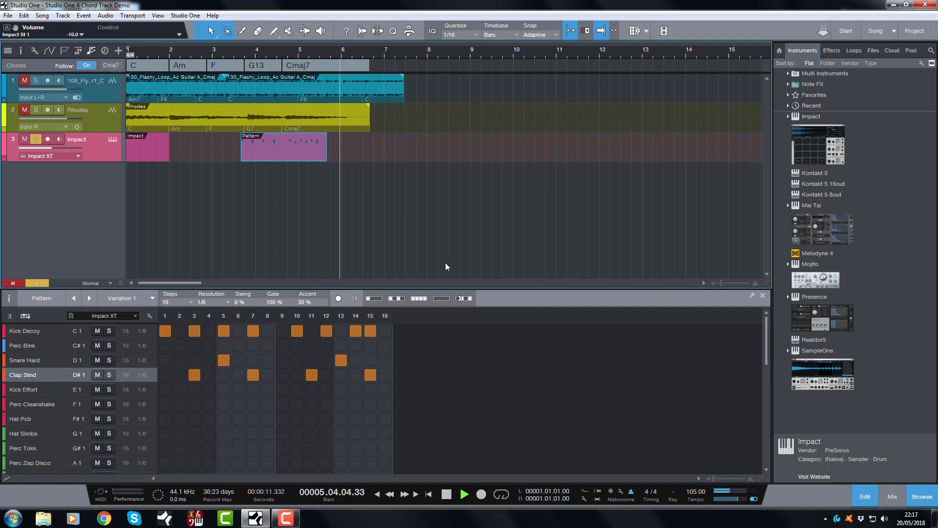
key("space")
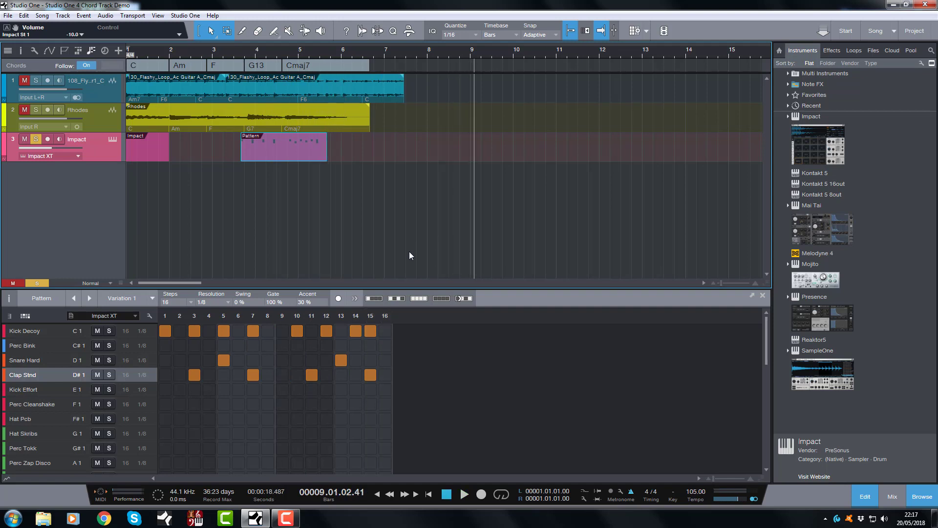
left_click(241, 50)
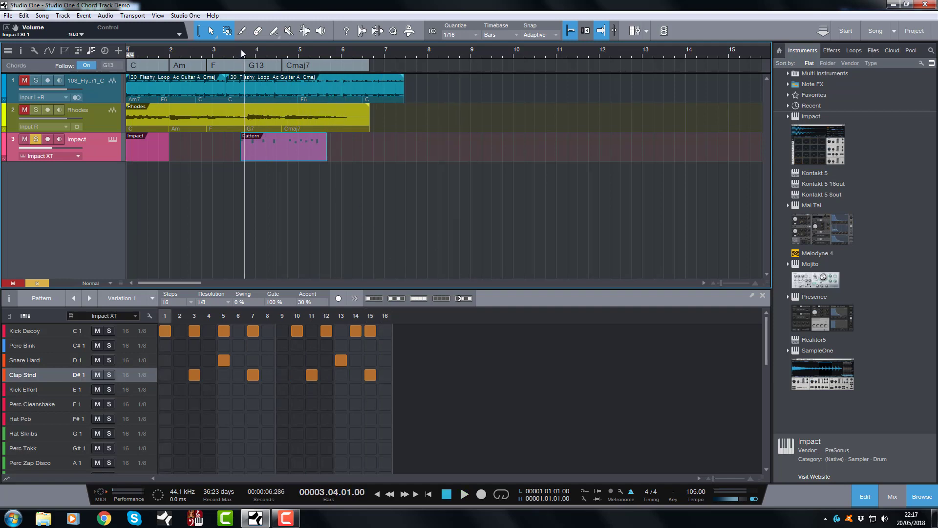
left_click(238, 49)
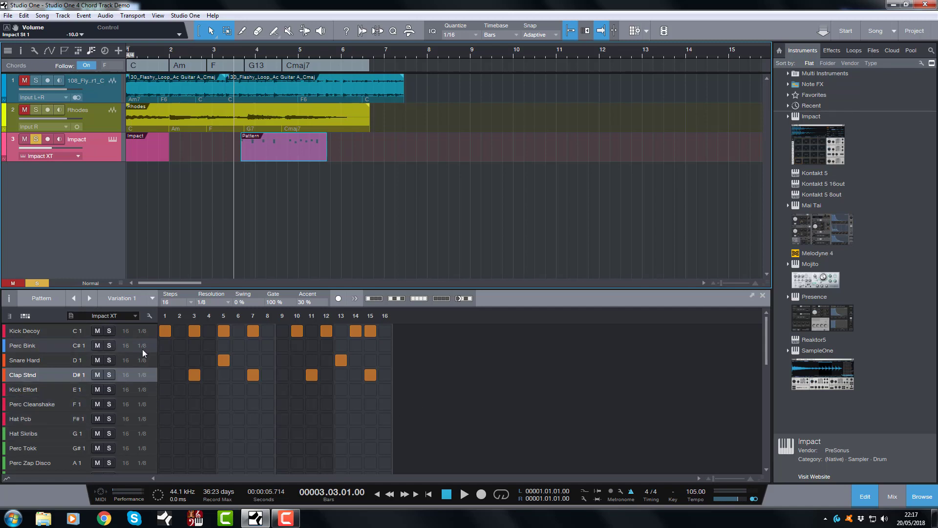
Set the Perc Bink lane to 8 steps at 1/4 resolution and add hits on its first, third, fifth and seventh steps.
scroll(128, 346, "down", 8)
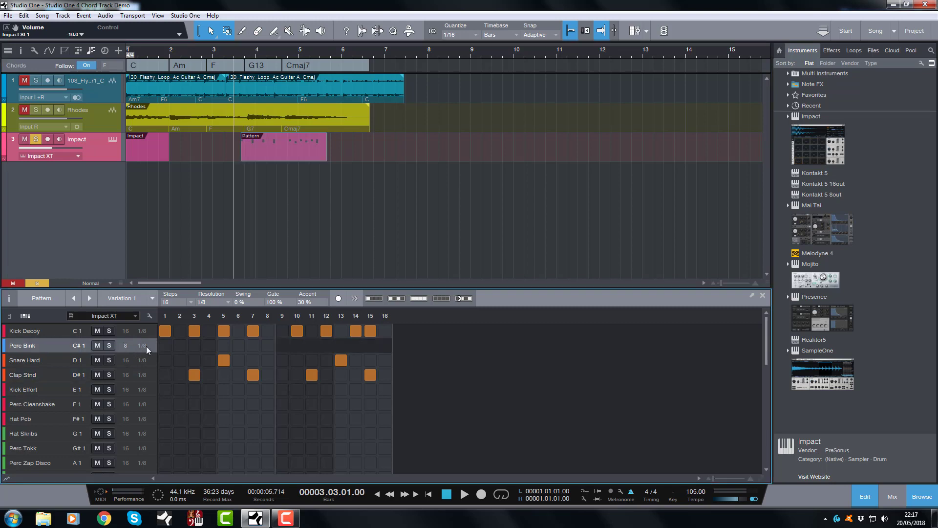
left_click(144, 345)
left_click(163, 365)
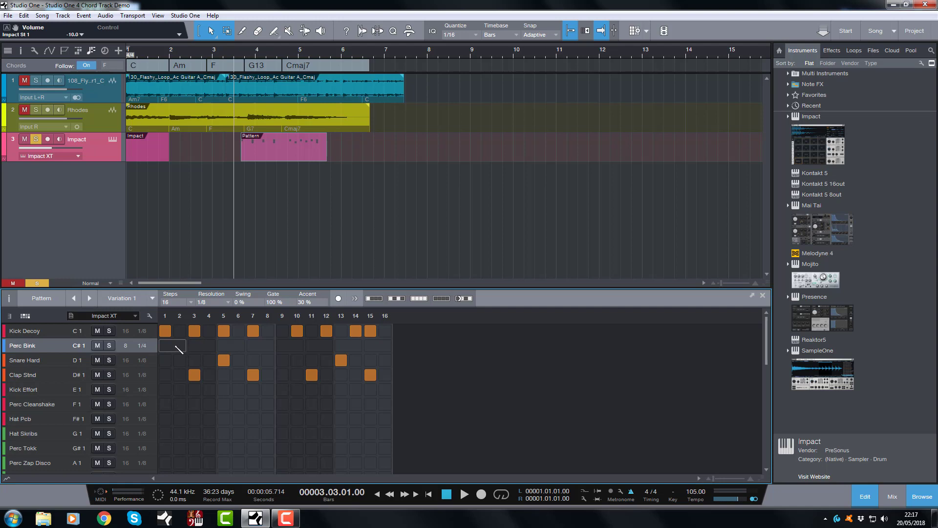
left_click(176, 345)
left_click(229, 346)
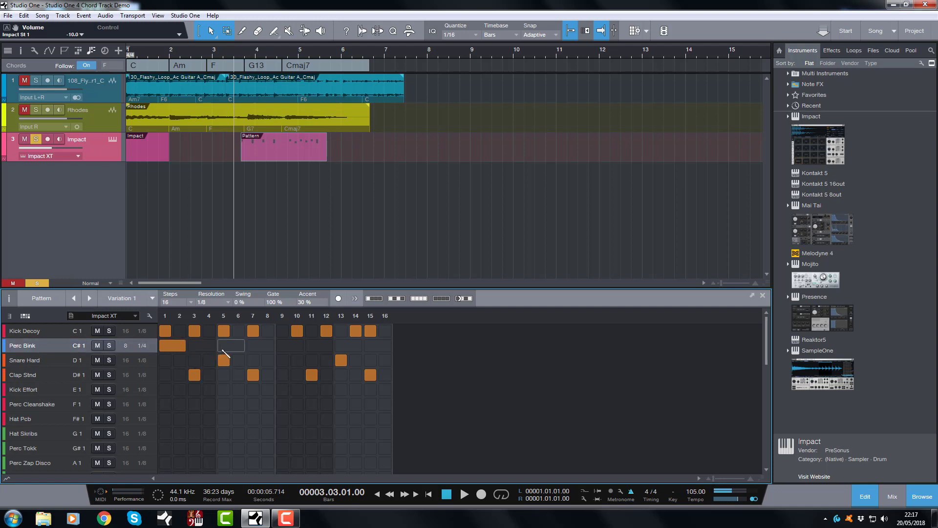
left_click(289, 345)
left_click(348, 345)
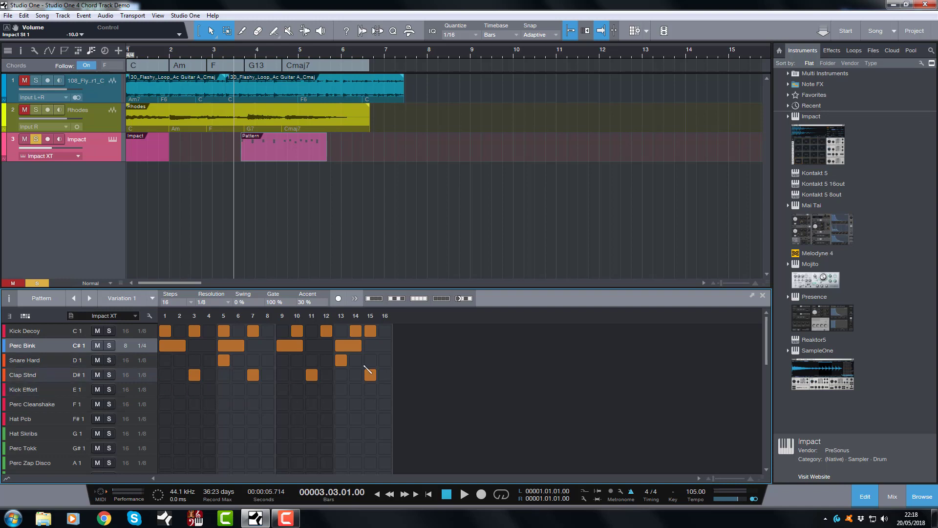
Play back the pattern with the added Perc Bink hits and review the available pattern step counts without changing the setting.
key("space")
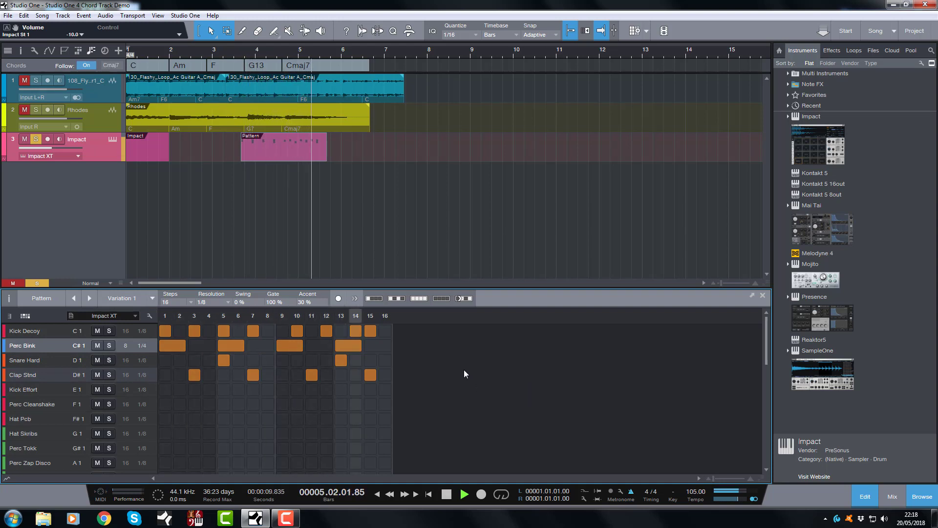
key("space")
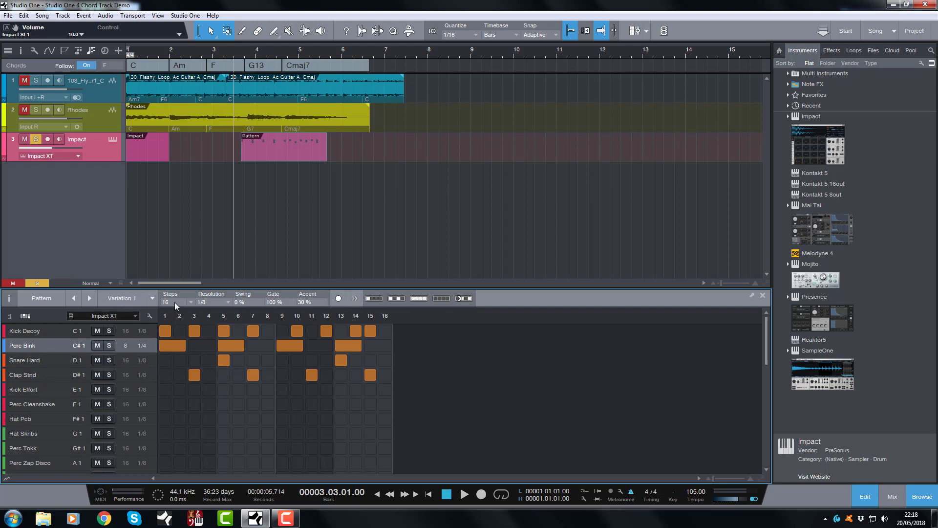
left_click(190, 303)
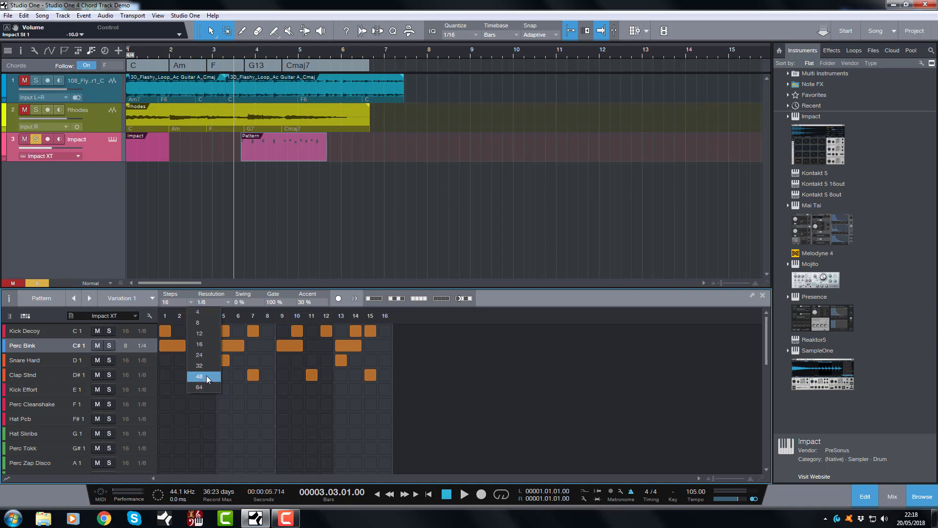
left_click(505, 343)
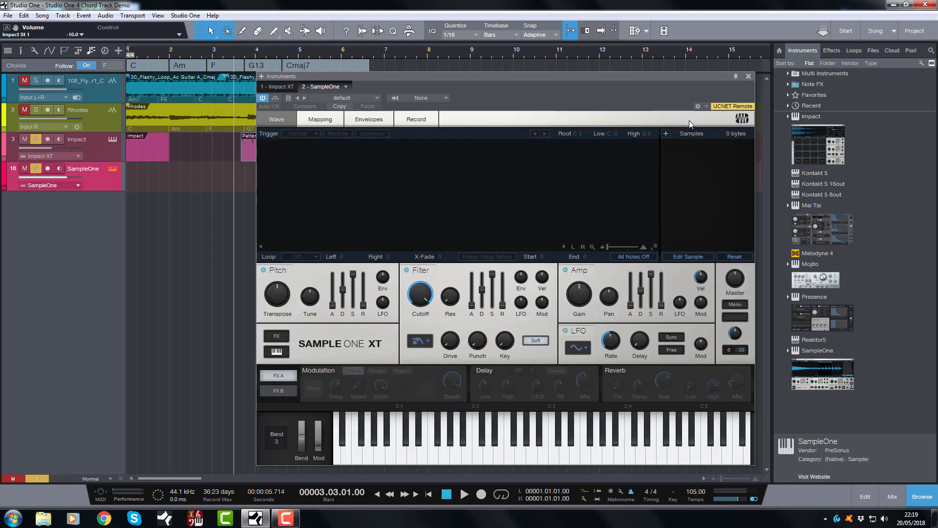
Add one mono audio track named Rhodes below the SampleOne track and record a four-chord phrase on it.
right_click(33, 222)
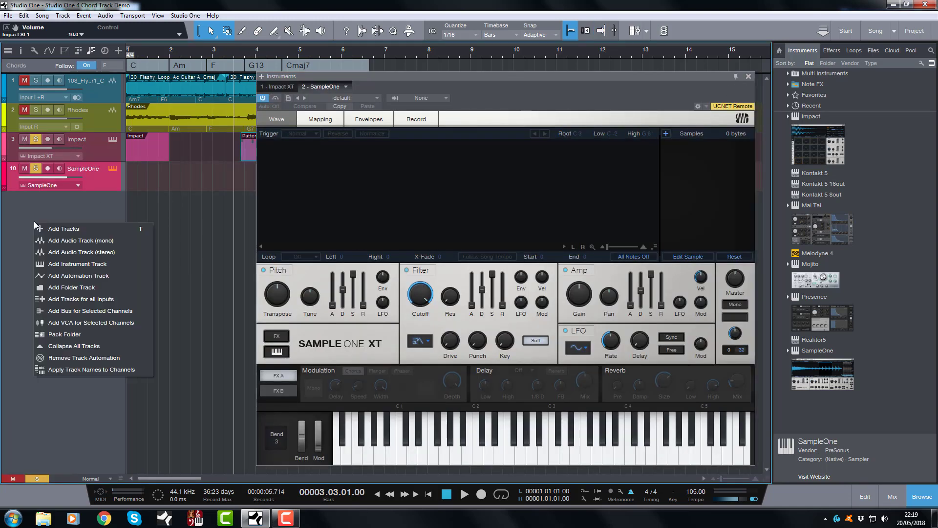
left_click(49, 230)
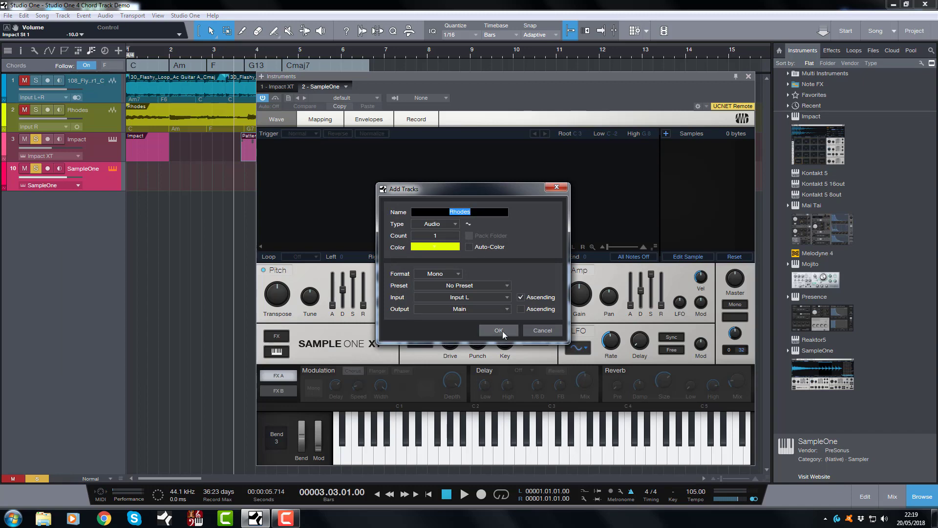
left_click(498, 331)
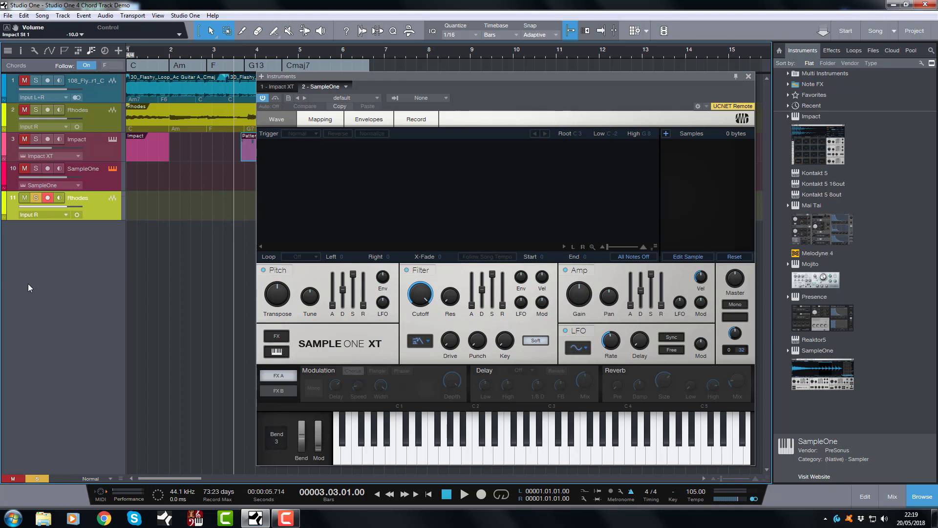
key("KP_Multiply")
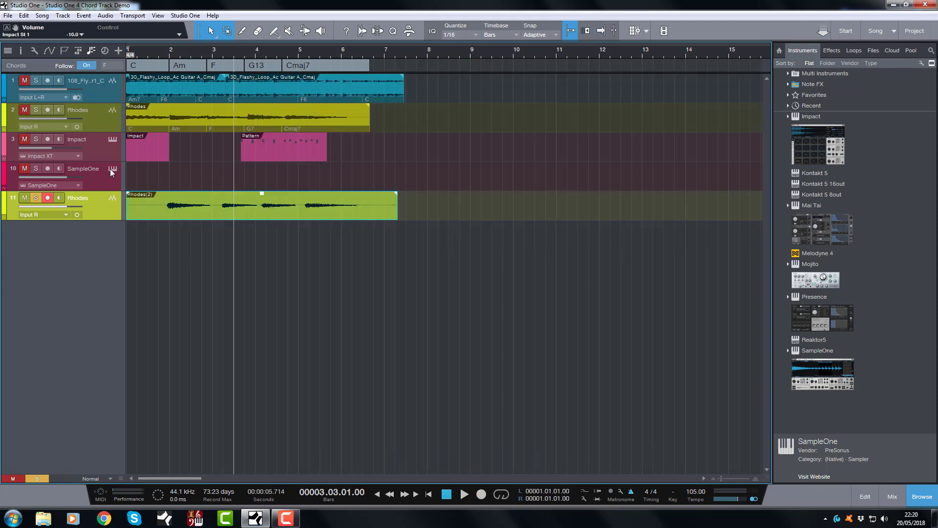
Open the SampleOne instrument, load the recorded Rhodes(2) clip into it as a sample, and briefly run playback.
left_click(112, 169)
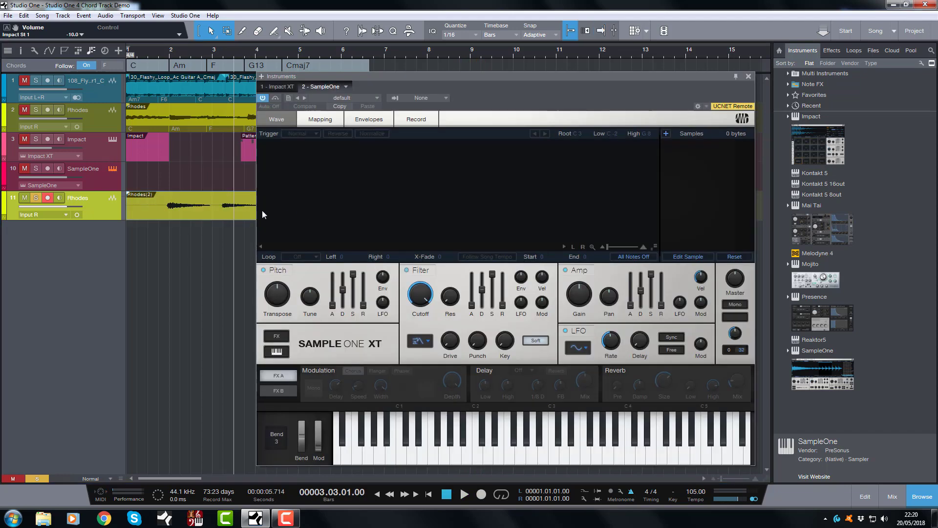
left_click_drag(189, 206, 397, 186)
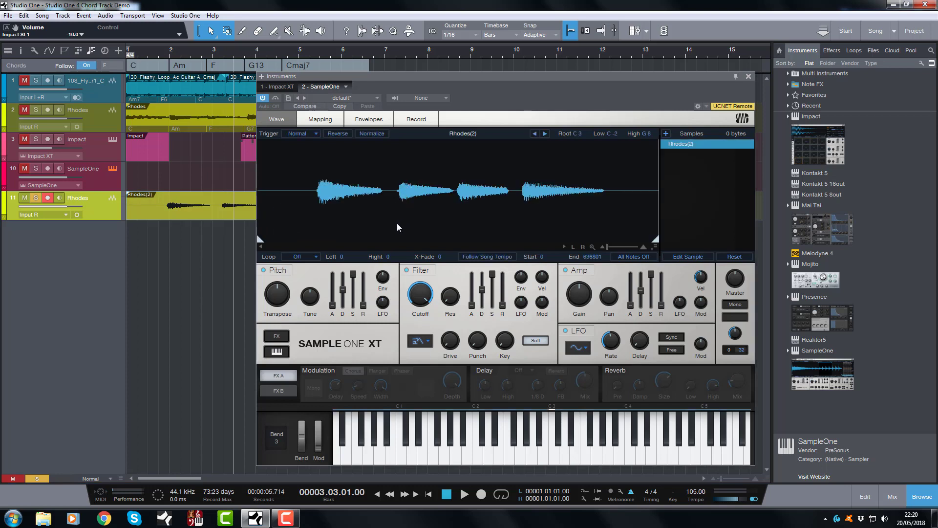
key("space")
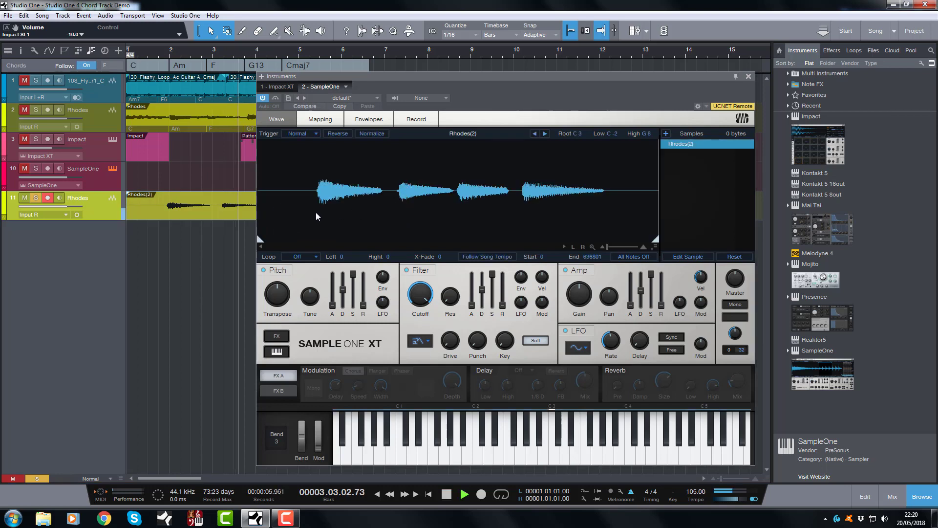
key("space")
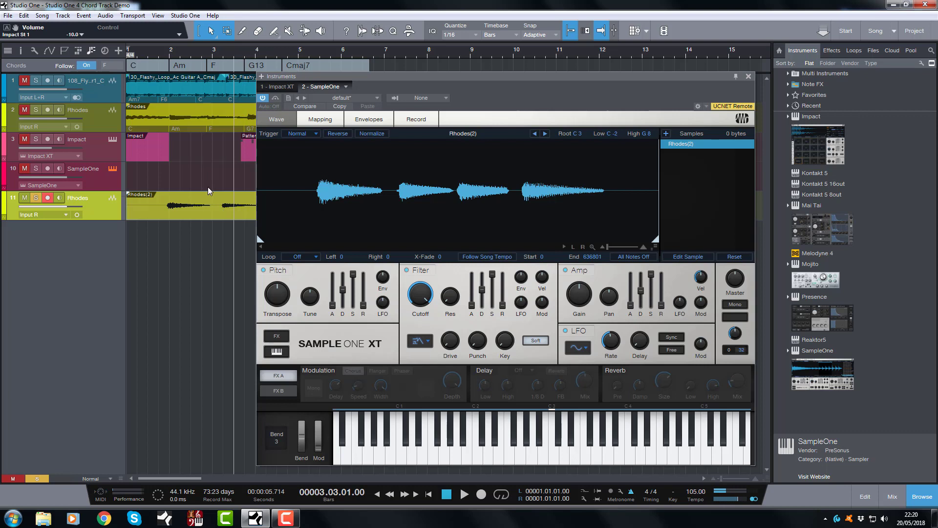
Enable monitoring on the SampleOne track, turn off solo on the new Rhodes track, and audition the sample on the instrument's keyboard.
left_click(58, 169)
key("comma")
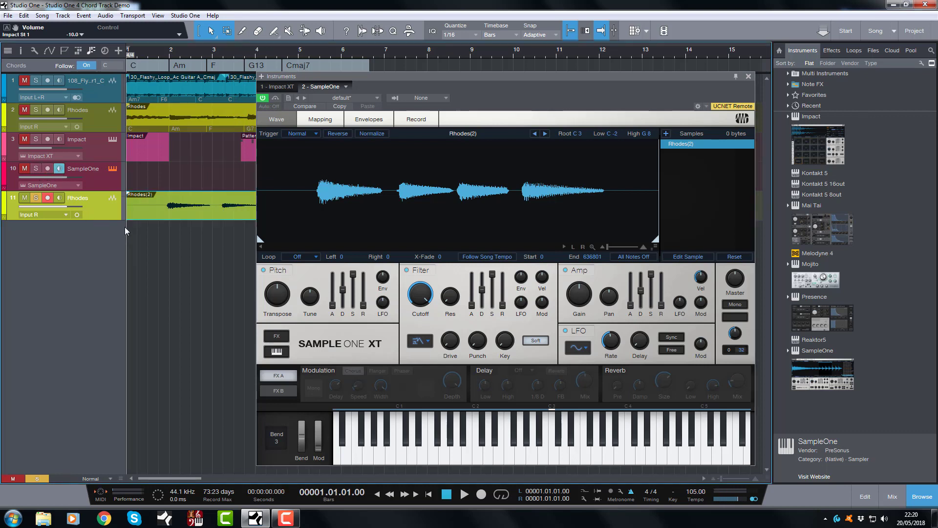
left_click(36, 199)
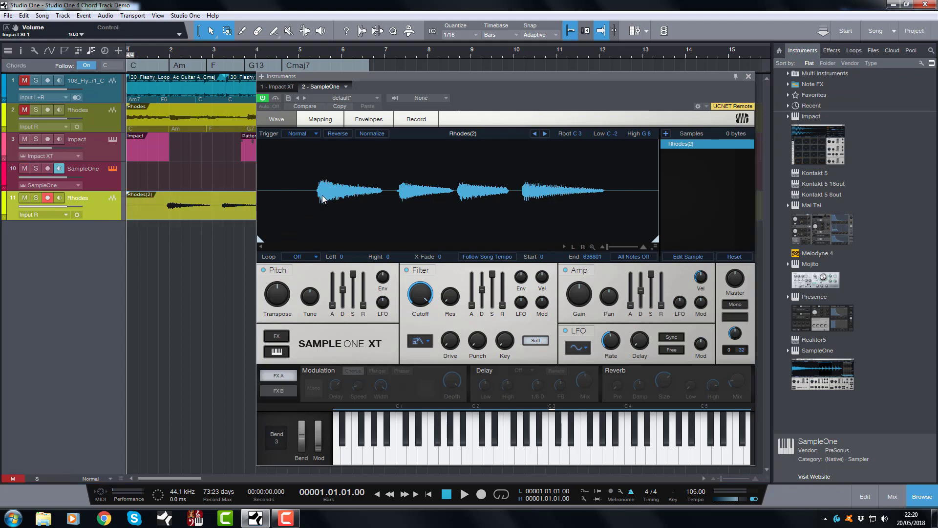
left_click_drag(381, 461, 455, 461)
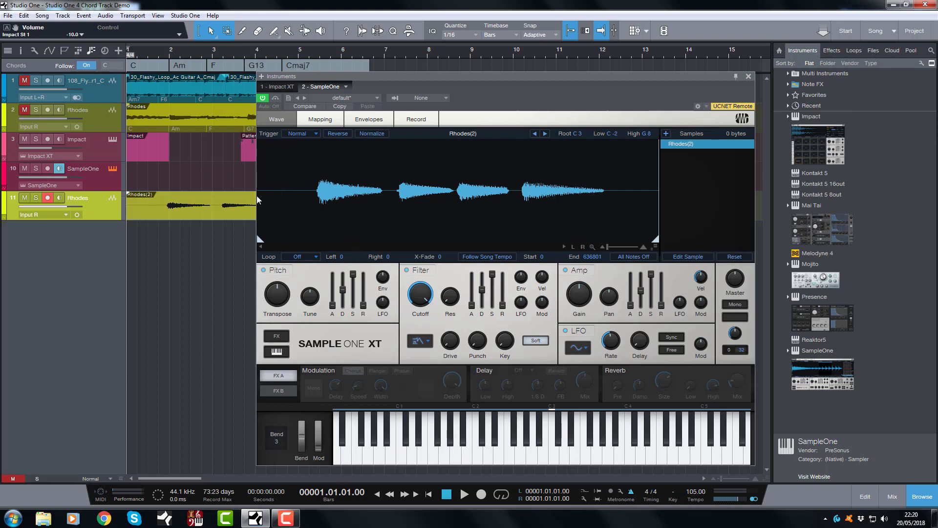
Trim the silence around the Rhodes(2) sample, placing its start at about 92075 and its end at about 554033.
left_click_drag(261, 199, 319, 199)
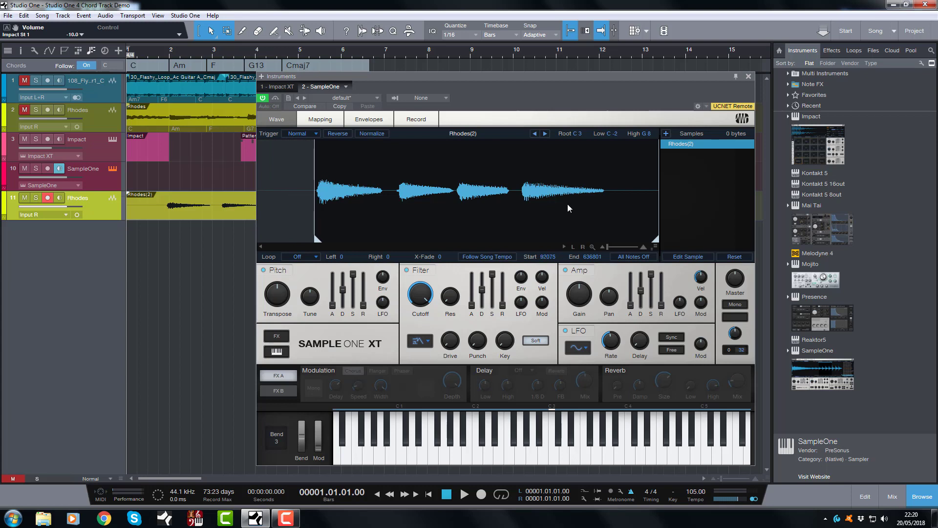
left_click_drag(655, 189, 603, 198)
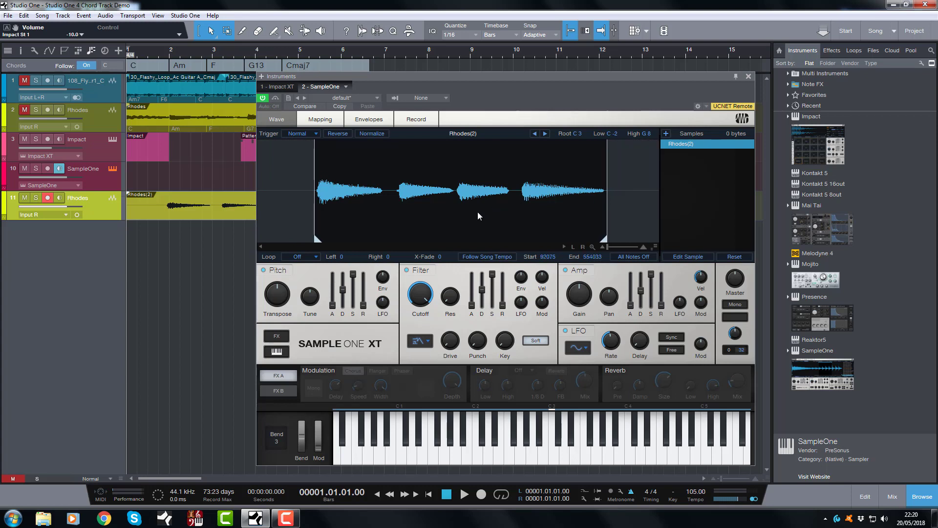
Audition the trimmed sample with low notes on the SampleOne keyboard and turn off monitoring on the SampleOne track.
left_click(403, 455)
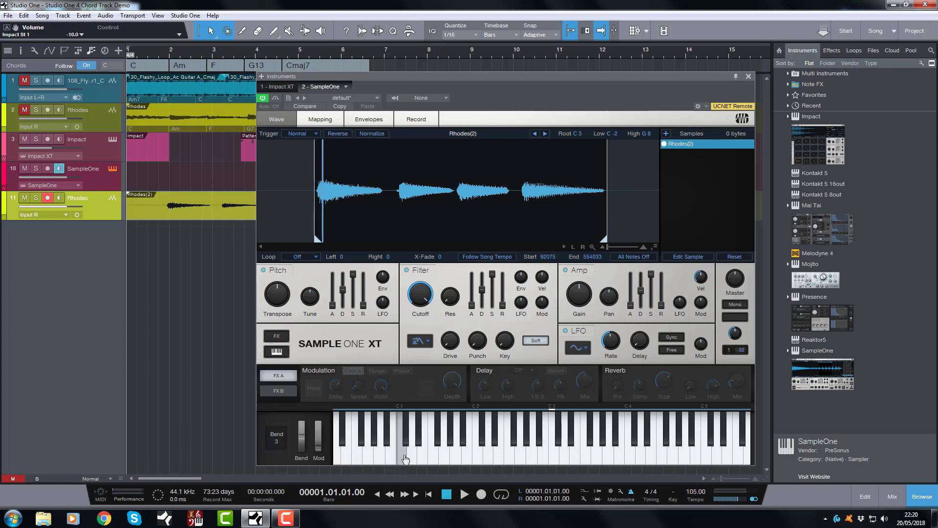
left_click(59, 169)
left_click(367, 418)
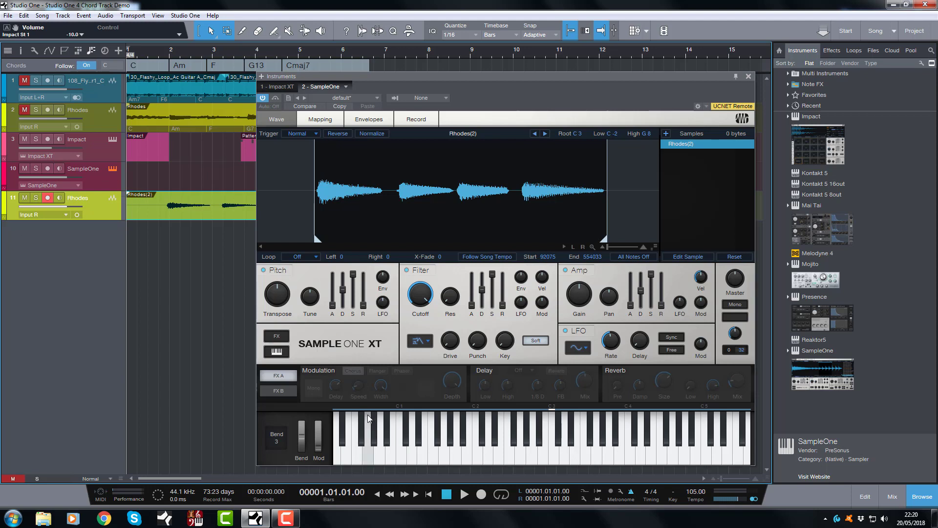
Audition the Rhodes(2) sample across the SampleOne keyboard, and look over the instrument's Mapping and Envelopes pages before closing it.
mouse_move(367, 418)
left_mouse_down()
mouse_move(423, 452)
mouse_move(446, 448)
mouse_move(449, 456)
mouse_move(585, 459)
mouse_move(603, 439)
mouse_move(527, 438)
left_mouse_up()
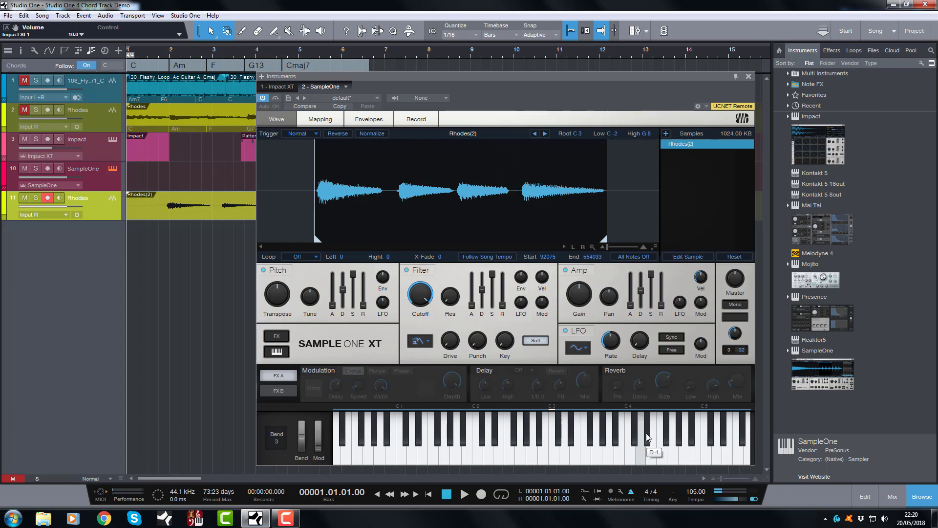
left_click_drag(647, 438, 646, 437)
left_click(322, 117)
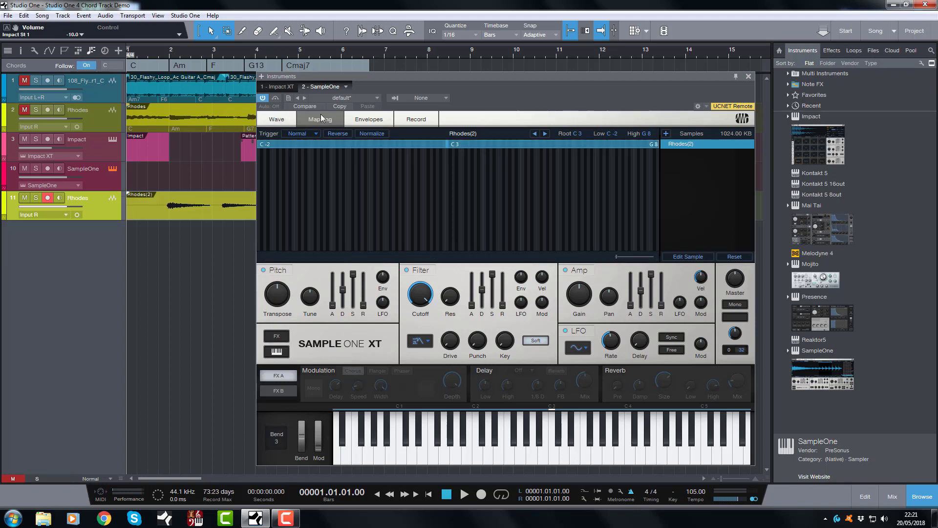
left_click(352, 119)
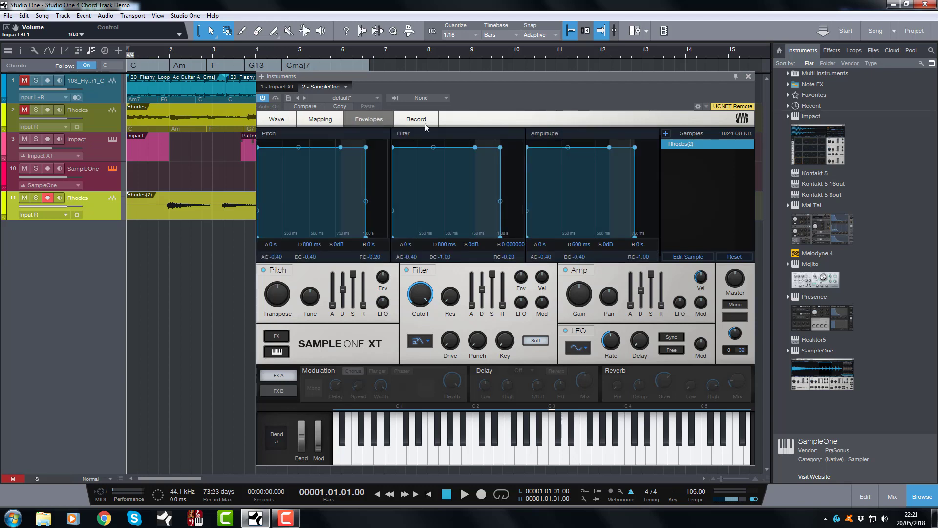
left_click(277, 120)
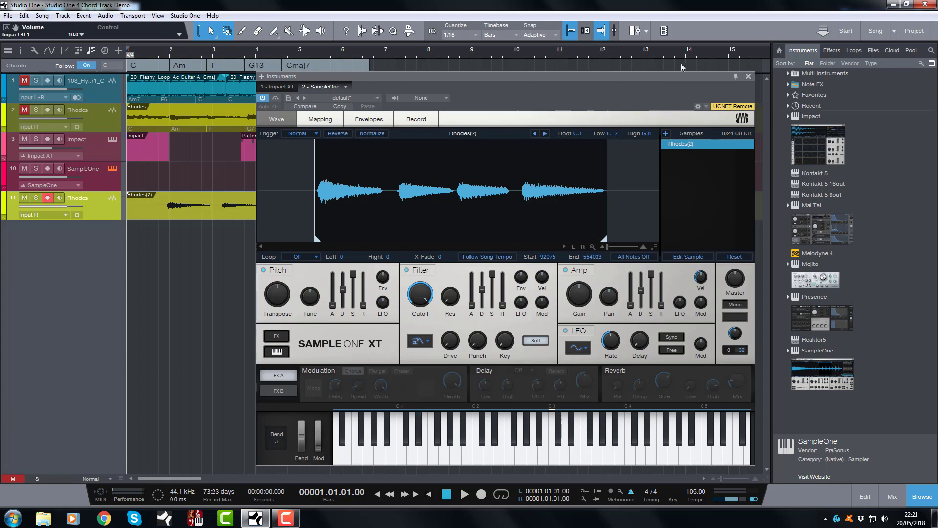
left_click(748, 76)
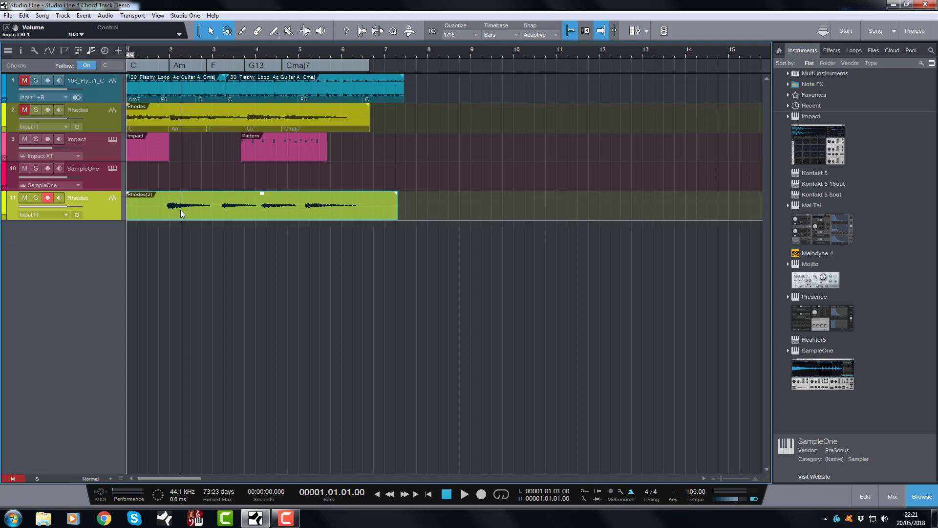
Show the mixing console of the chord track demo and switch to the open song Channelle (Studio One 4.0 launch).
left_click(192, 241)
key("F3")
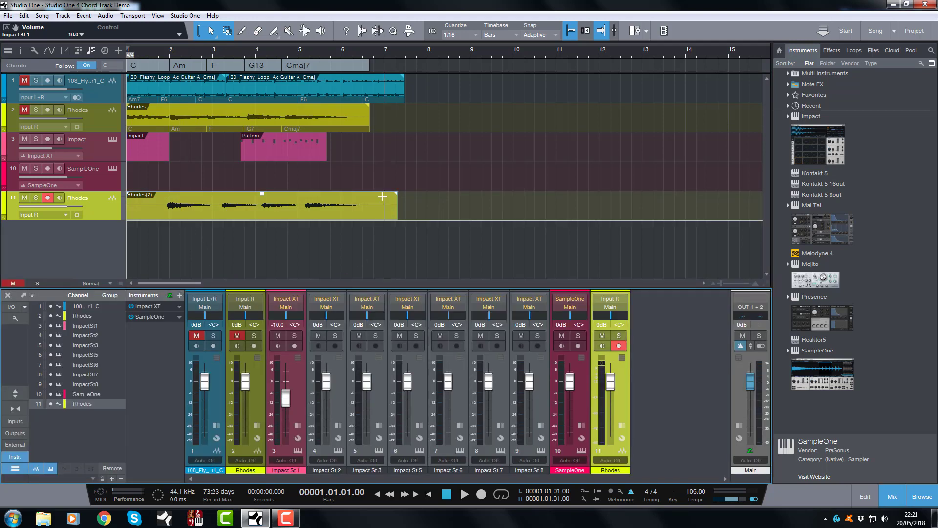
left_click(872, 31)
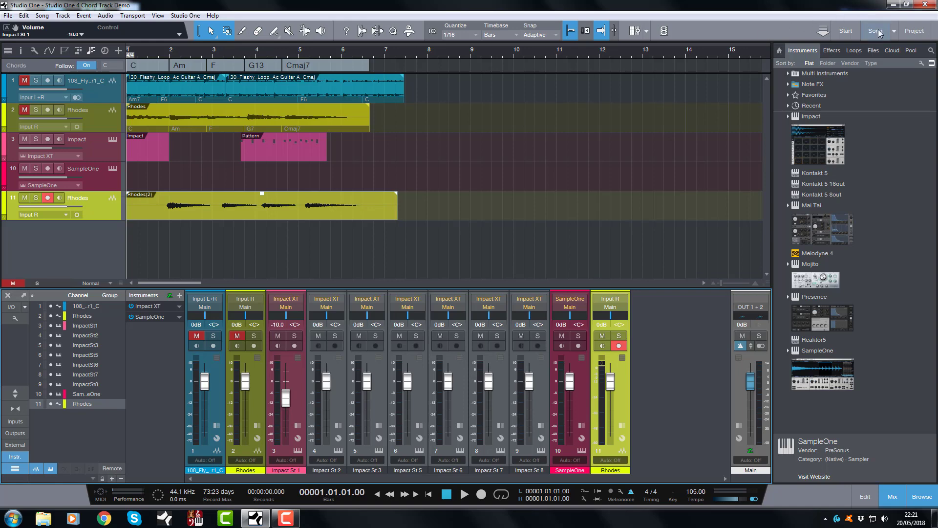
left_click(892, 33)
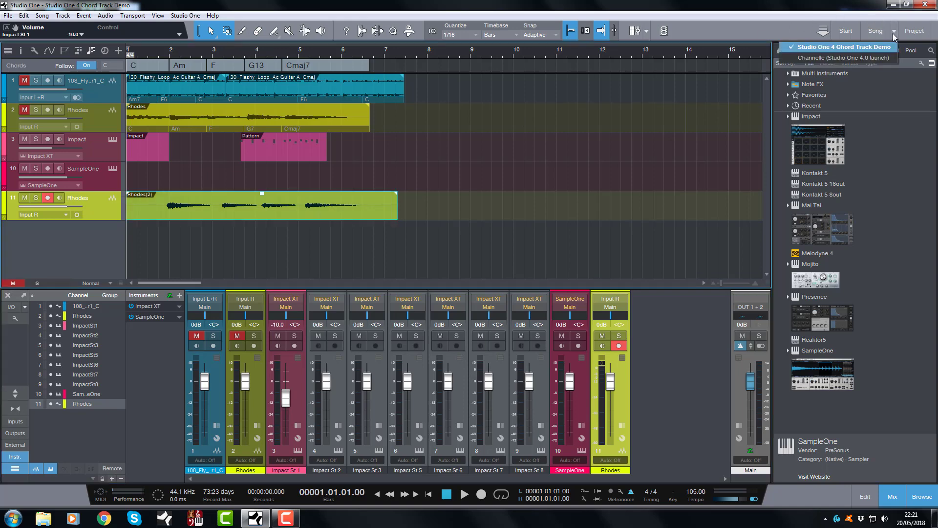
left_click(860, 58)
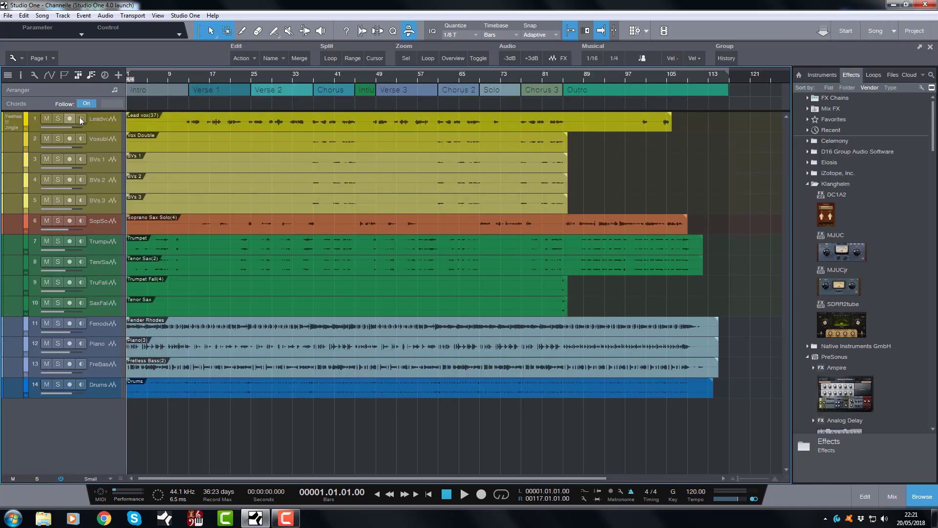
Apply the Default Light appearance preset from the Light Scheme group to the interface.
left_click(186, 16)
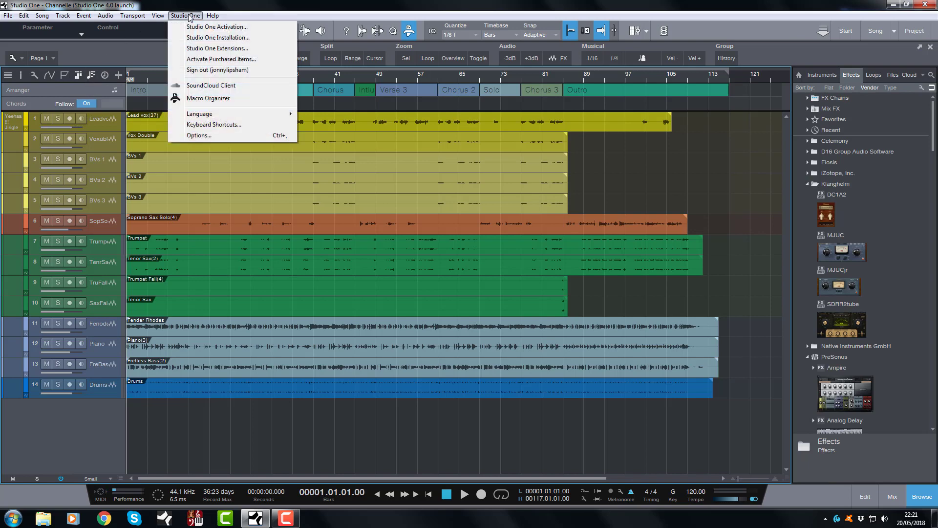
left_click(198, 135)
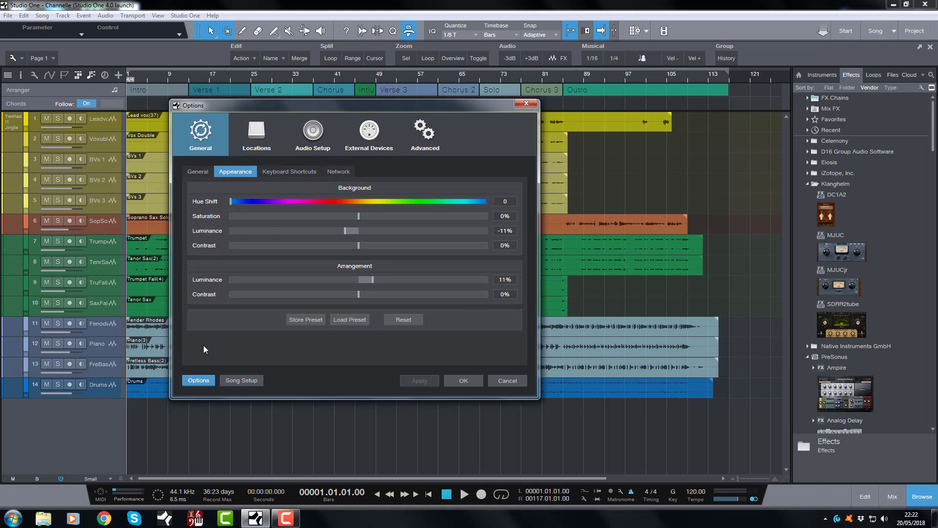
left_click(348, 323)
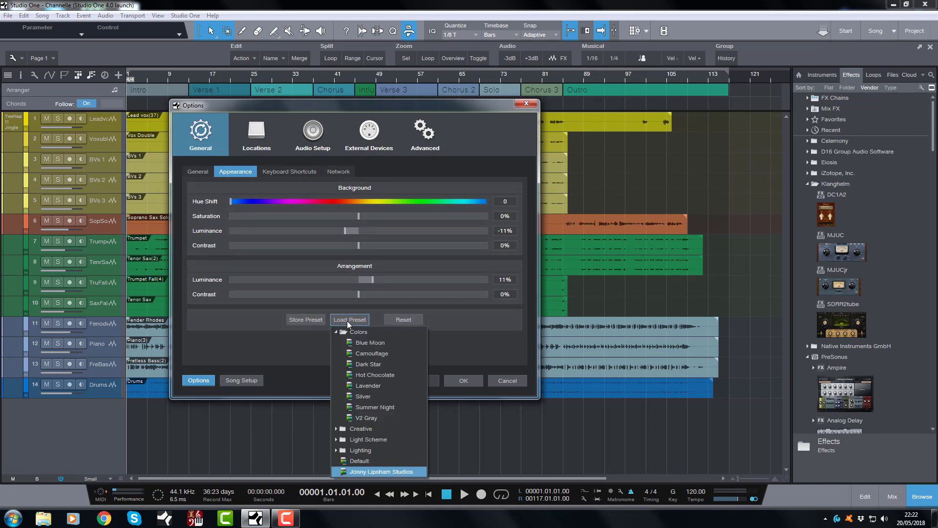
left_click(348, 440)
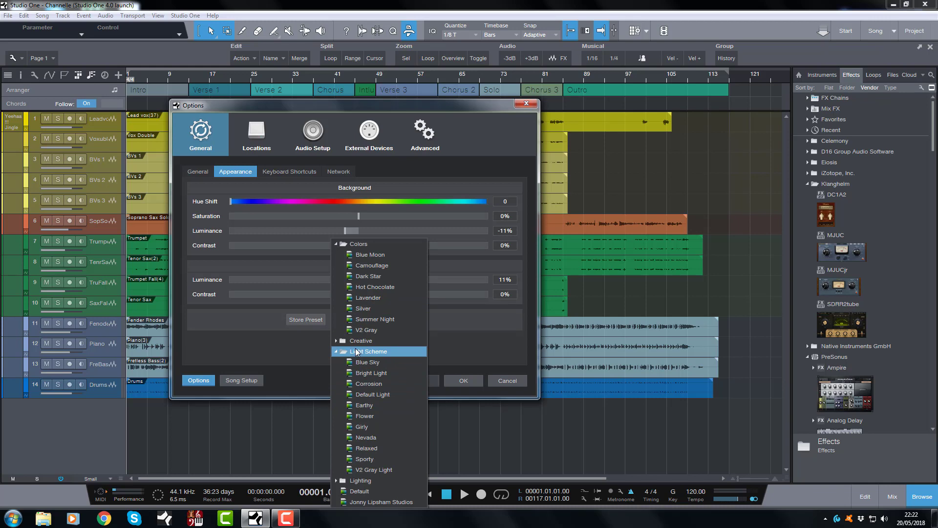
left_click(359, 396)
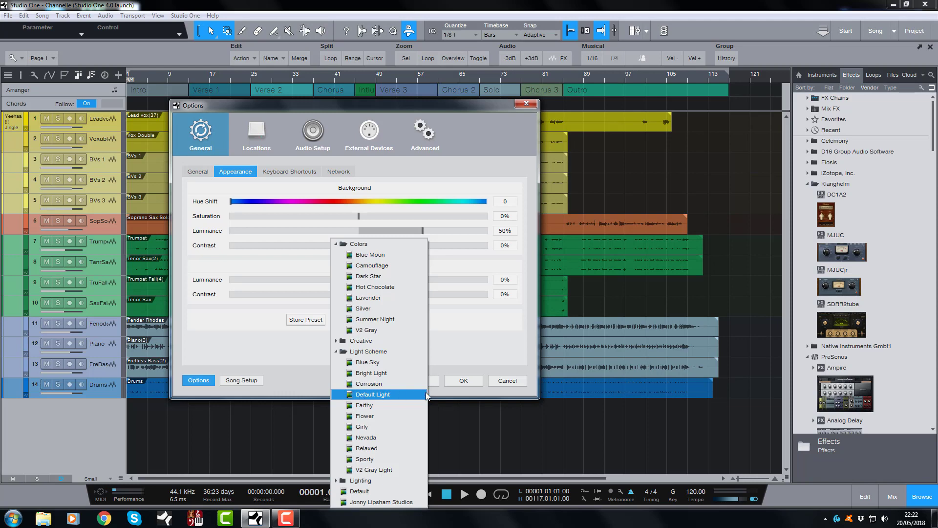
left_click(455, 382)
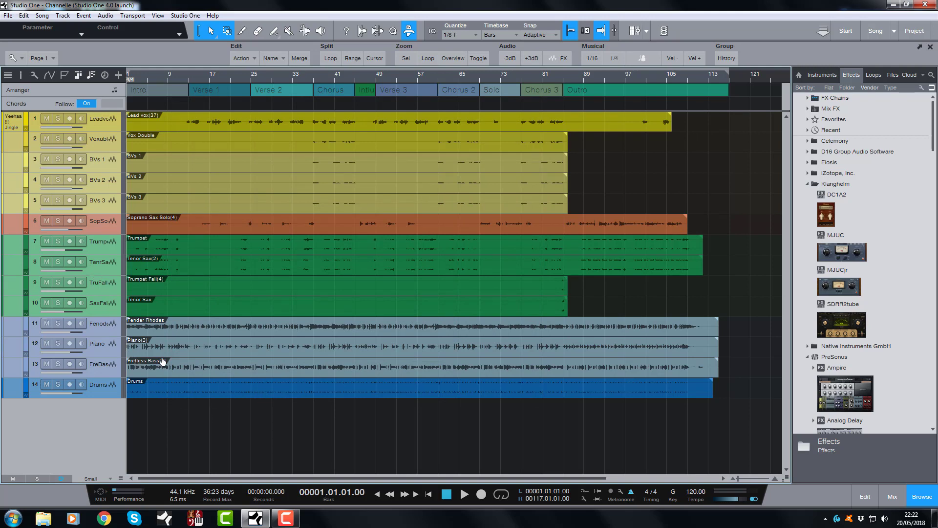
Show the Channelle song's mixing console and restore the custom studio appearance preset.
key("F3")
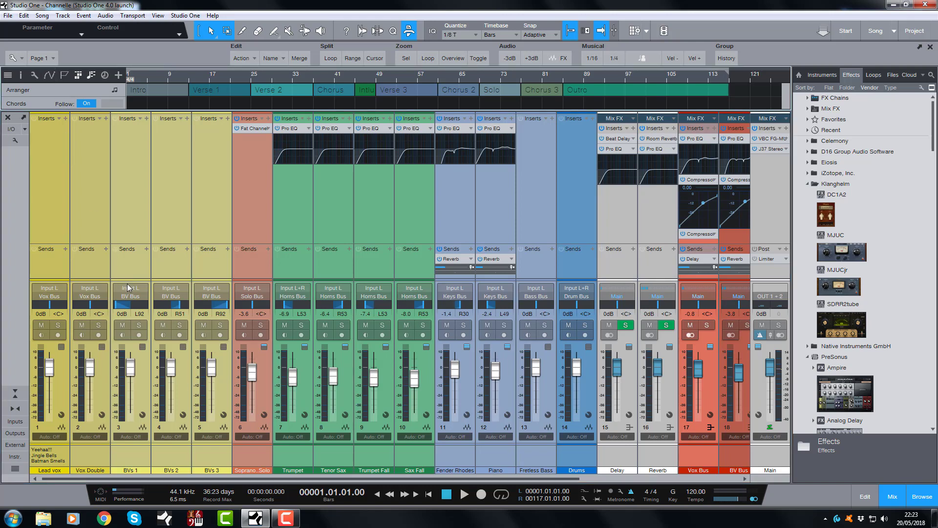
left_click(185, 16)
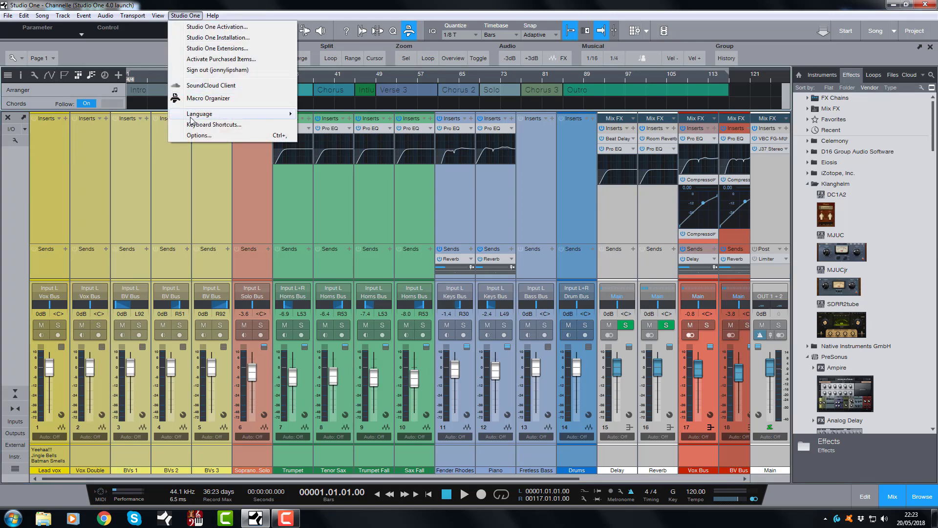
left_click(194, 135)
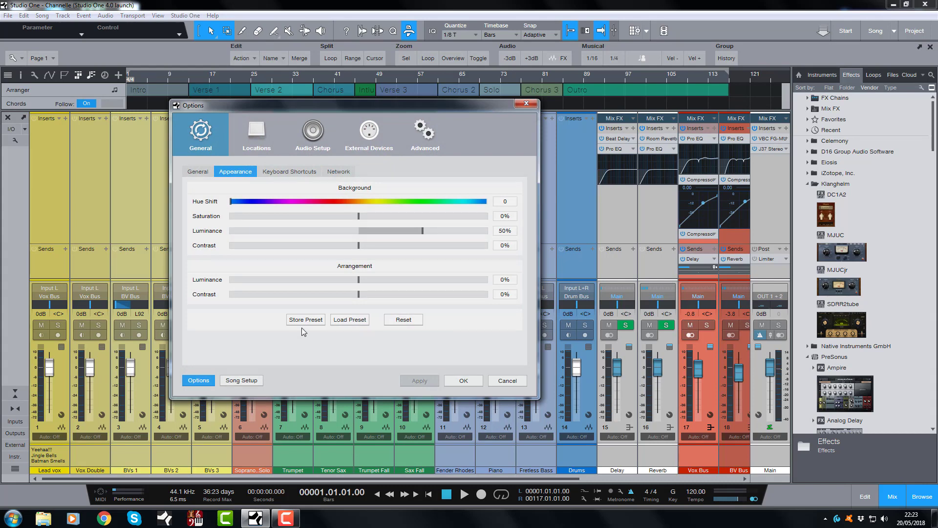
left_click(345, 320)
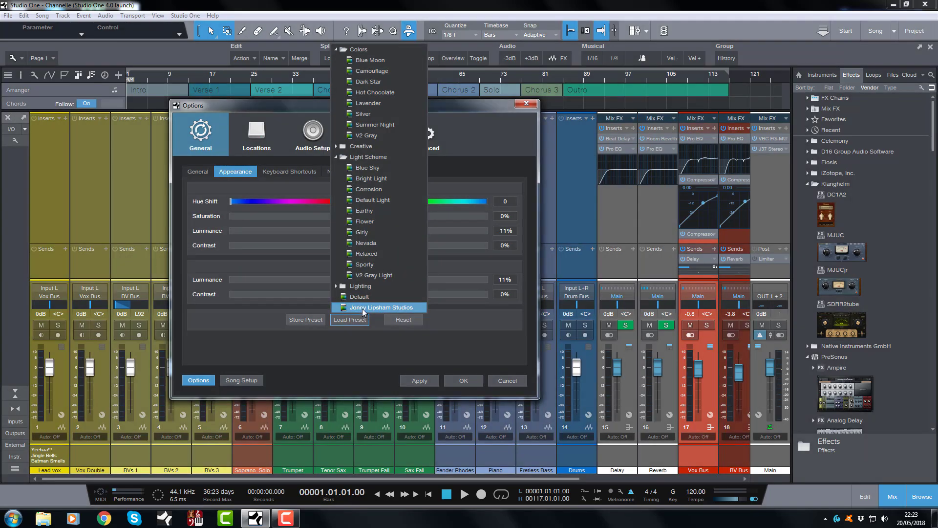
left_click(462, 382)
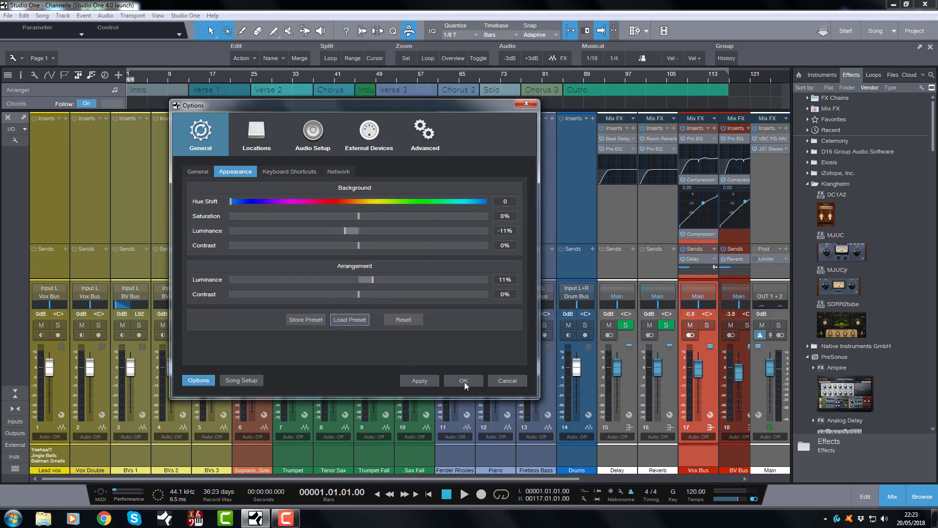
left_click(464, 382)
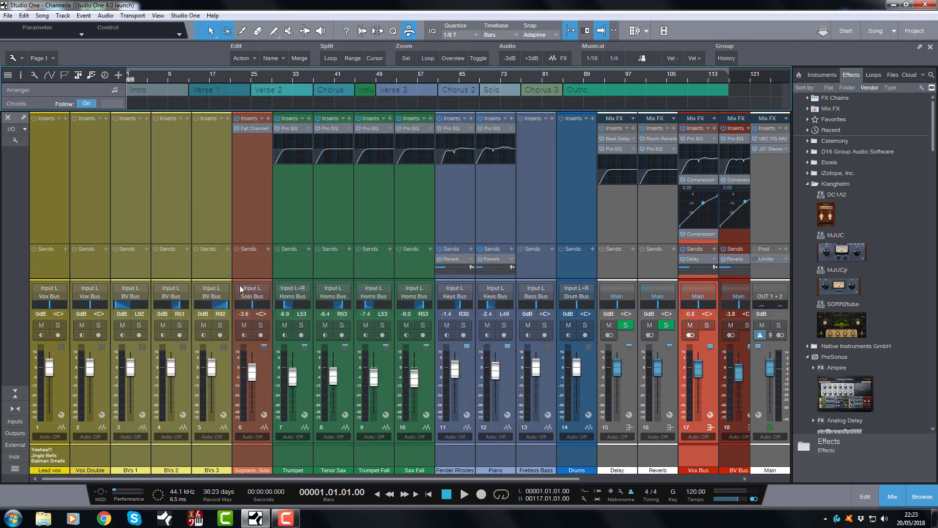